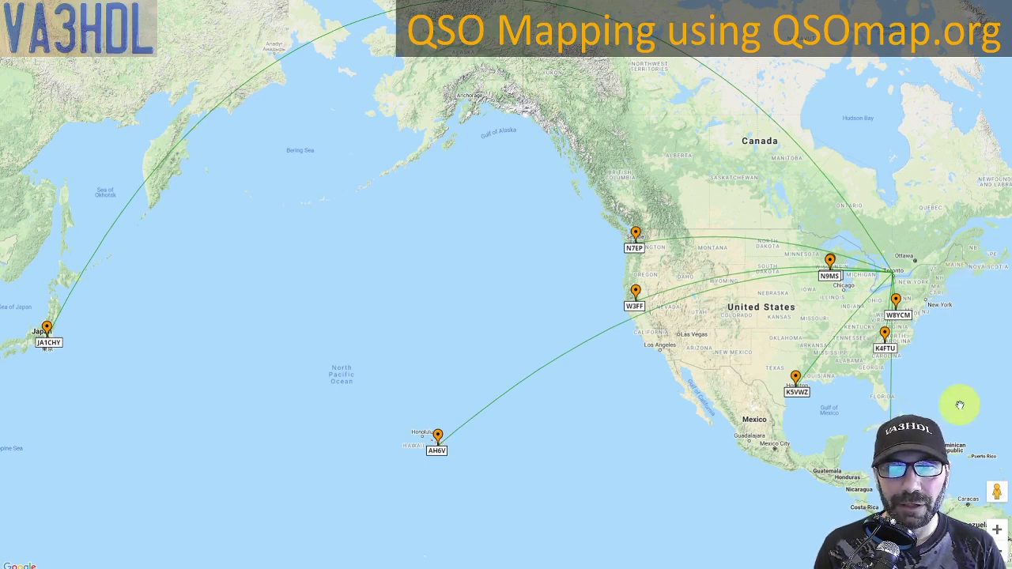
- View the details of the contact marker in Washington State on the polylines map, and close them
left_click(636, 247)
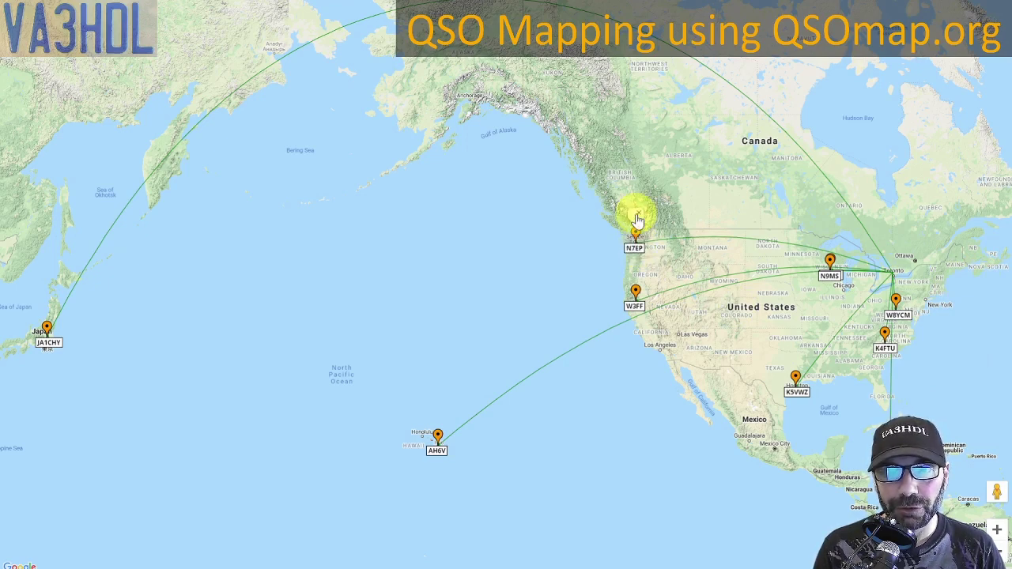
left_click(637, 216)
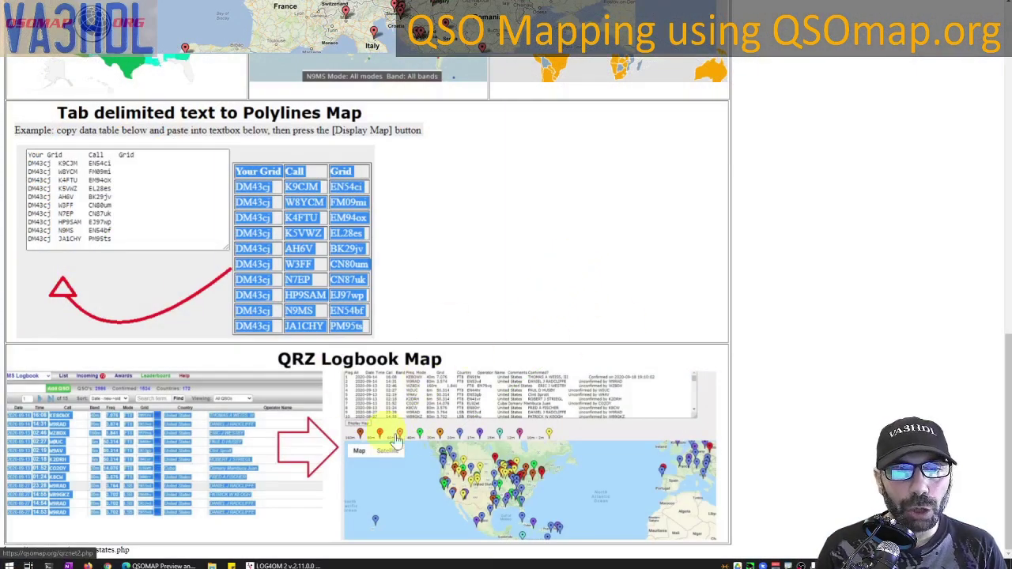
- Open the QRZ Logbook Map page and enlarge its logbook data box to make room for many rows
left_click(320, 449)
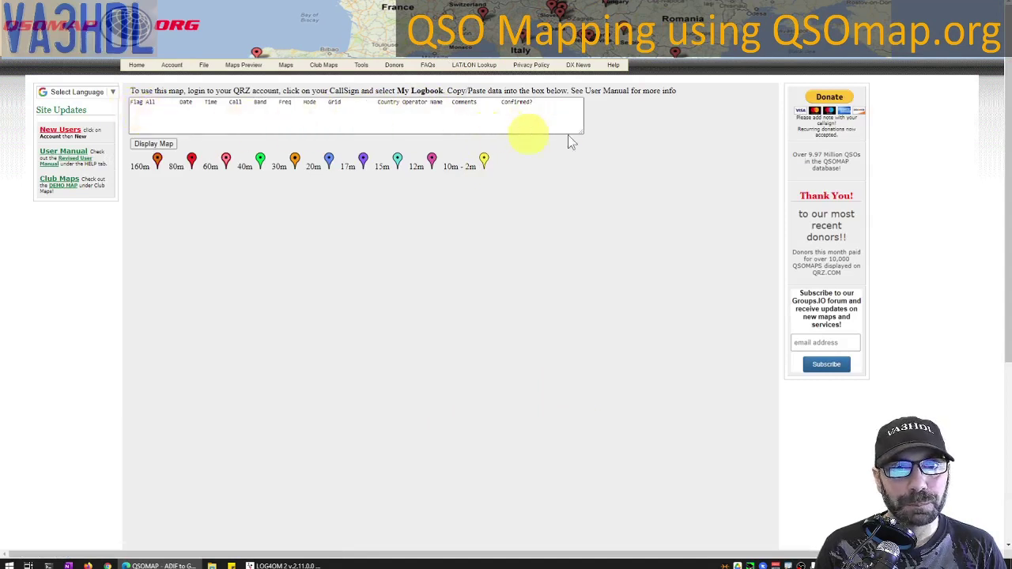
left_click_drag(579, 132, 652, 264)
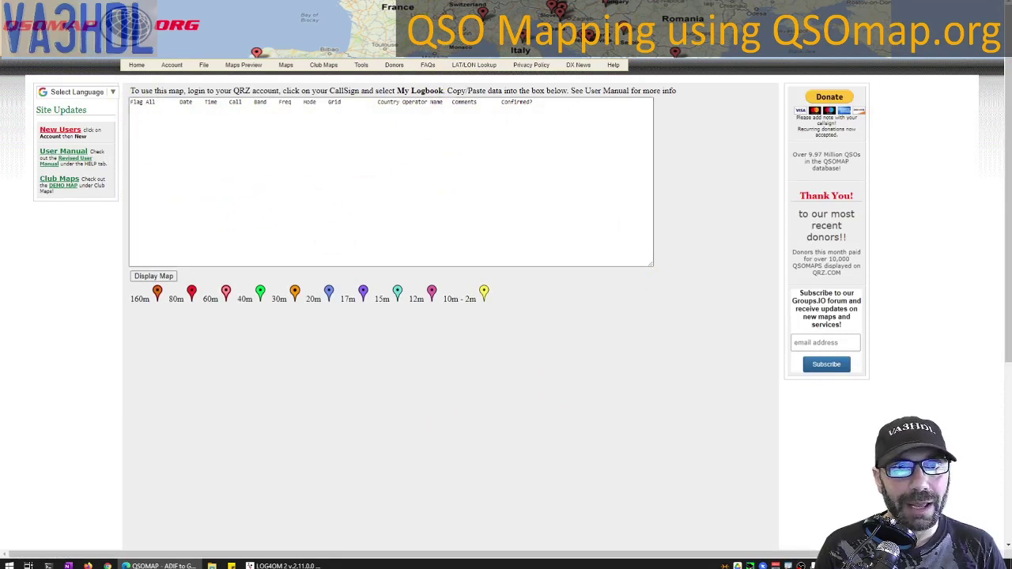
- Switch to the QRZ.com logbook and copy the header and all 200 rows of the RTTY only view's first page
key("ctrl+Tab")
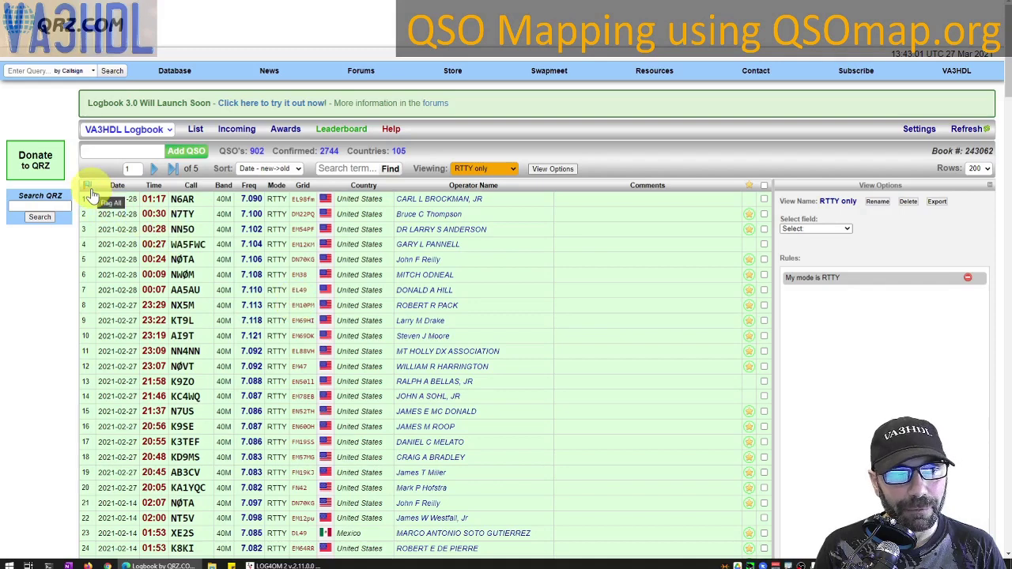
left_click_drag(91, 194, 759, 442)
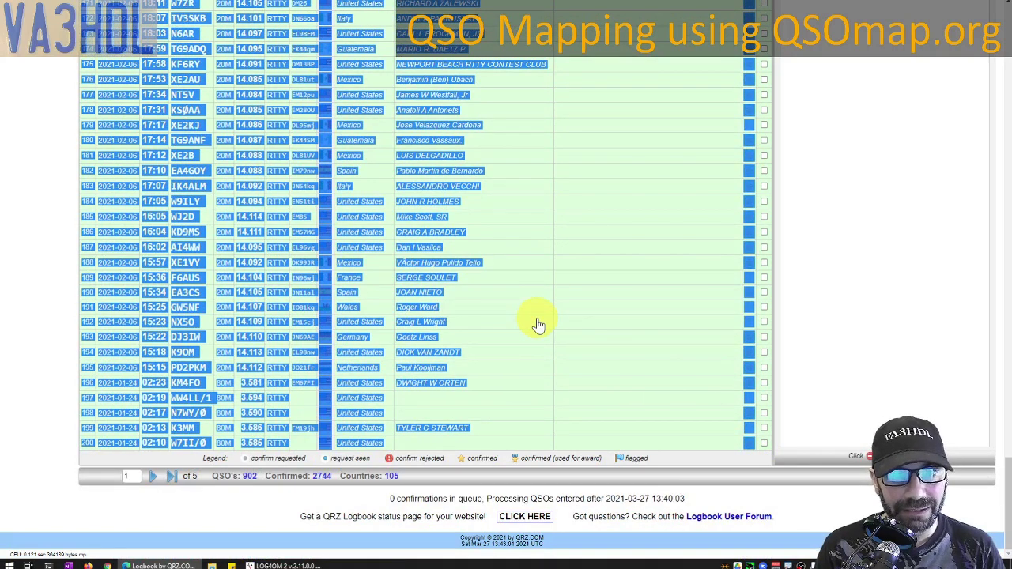
right_click(434, 262)
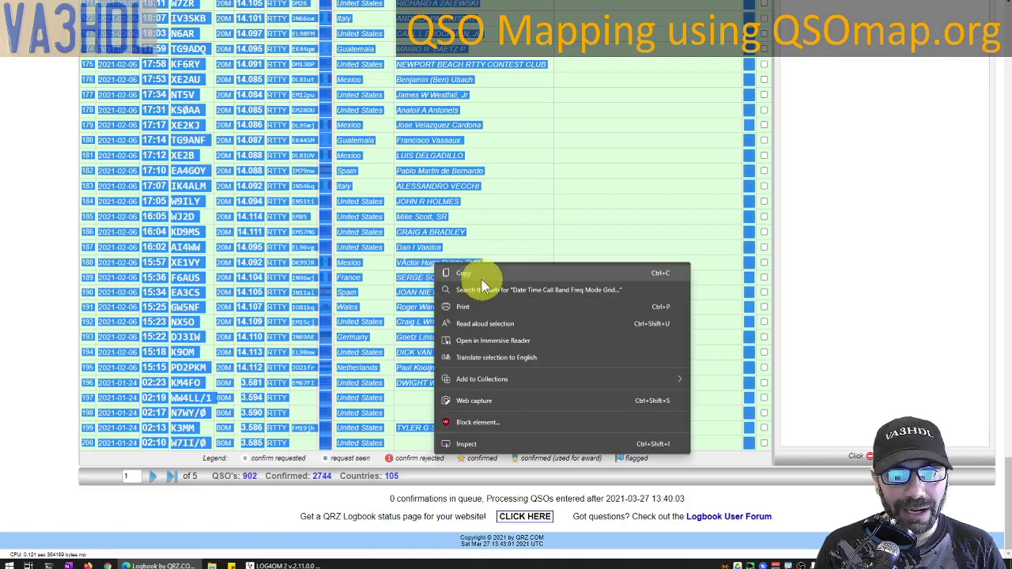
left_click(465, 274)
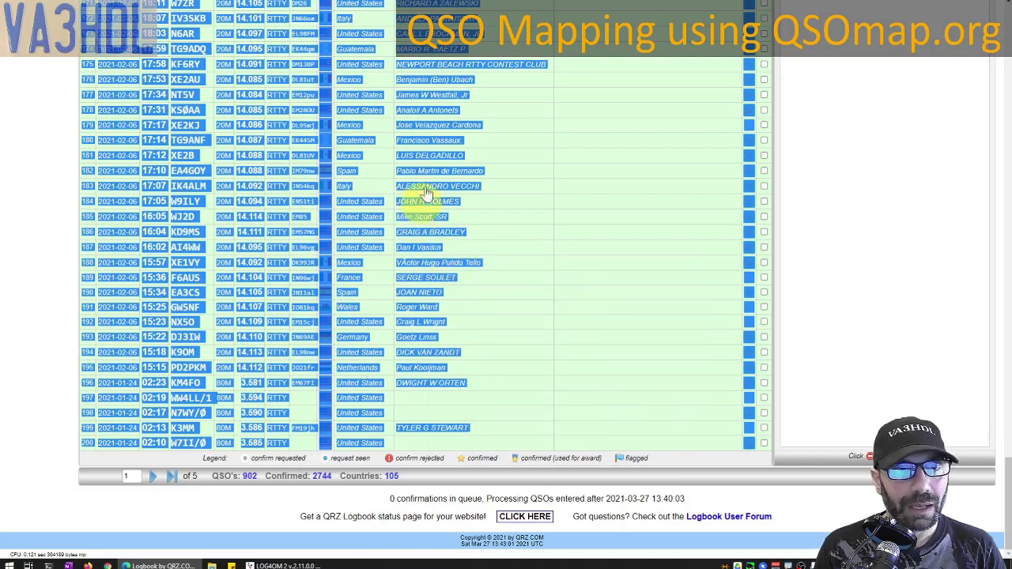
- Return to QSOmap.org, paste the copied logbook rows below the column headings in the data box, and display the map
key("ctrl+Tab")
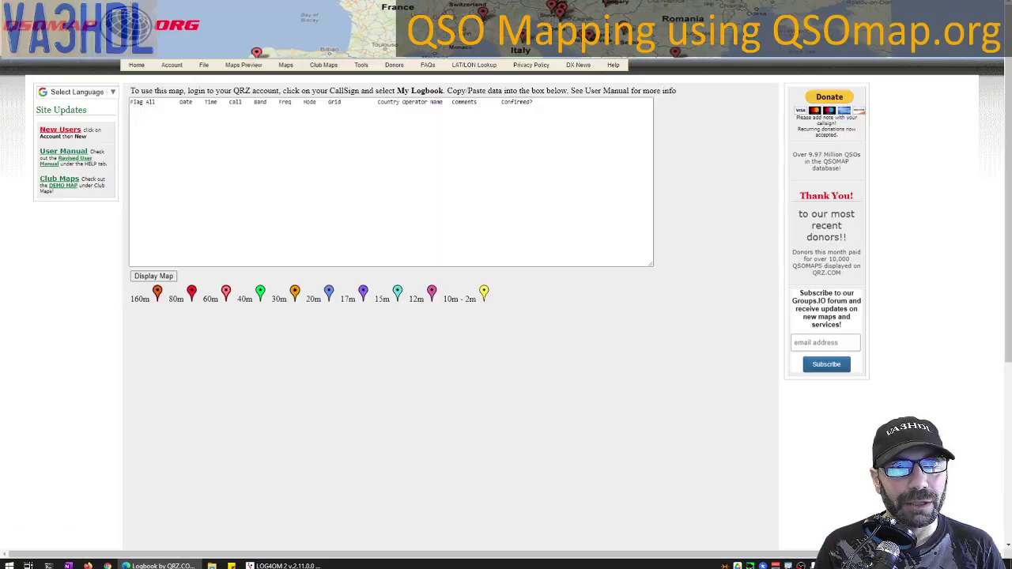
left_click(198, 144)
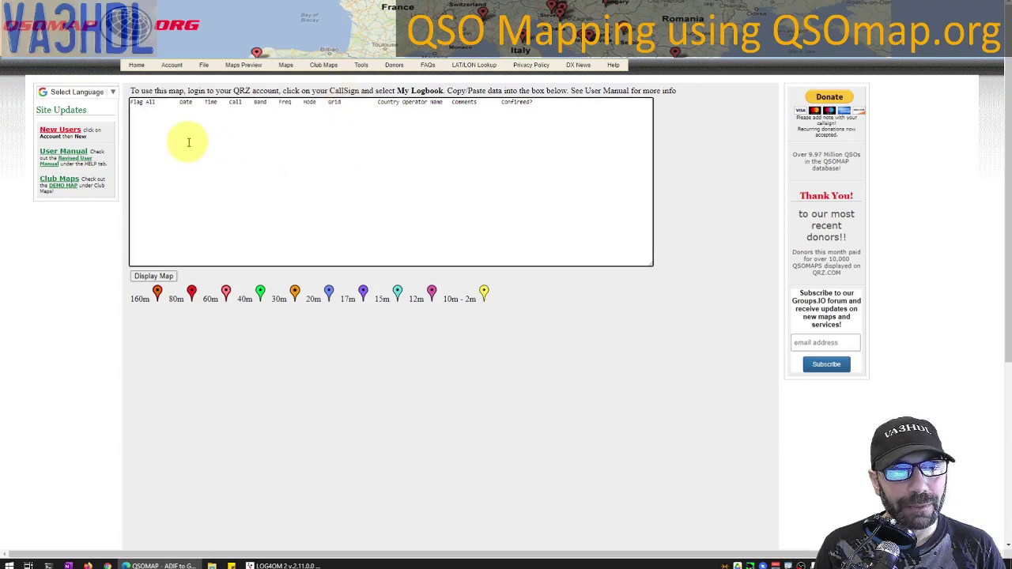
right_click(189, 142)
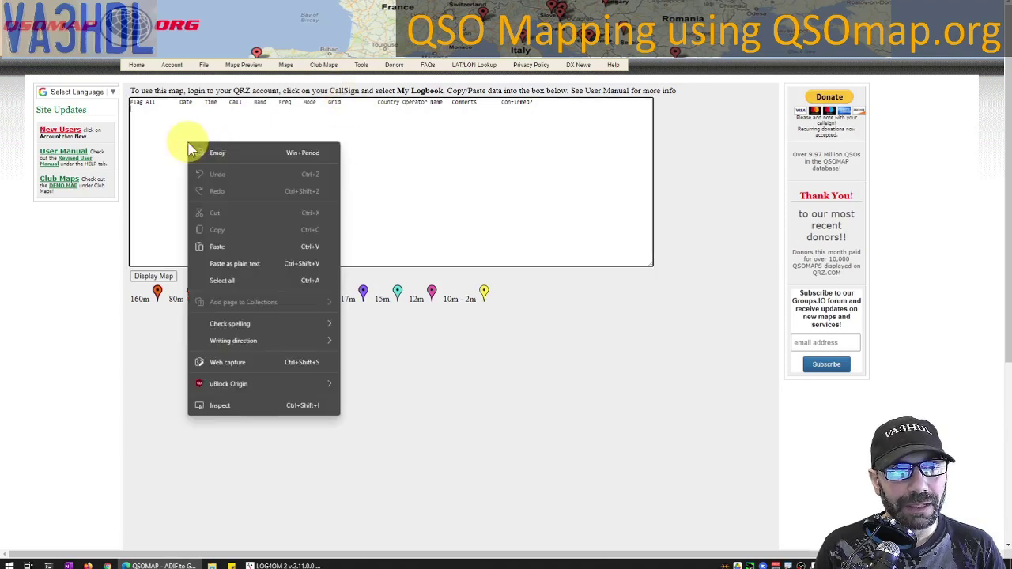
left_click(250, 247)
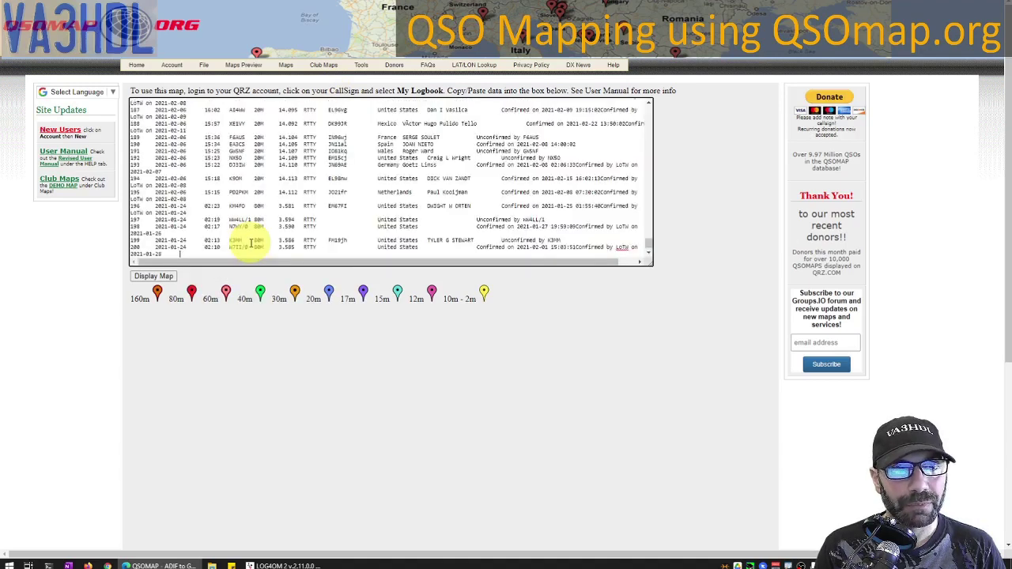
left_click(153, 278)
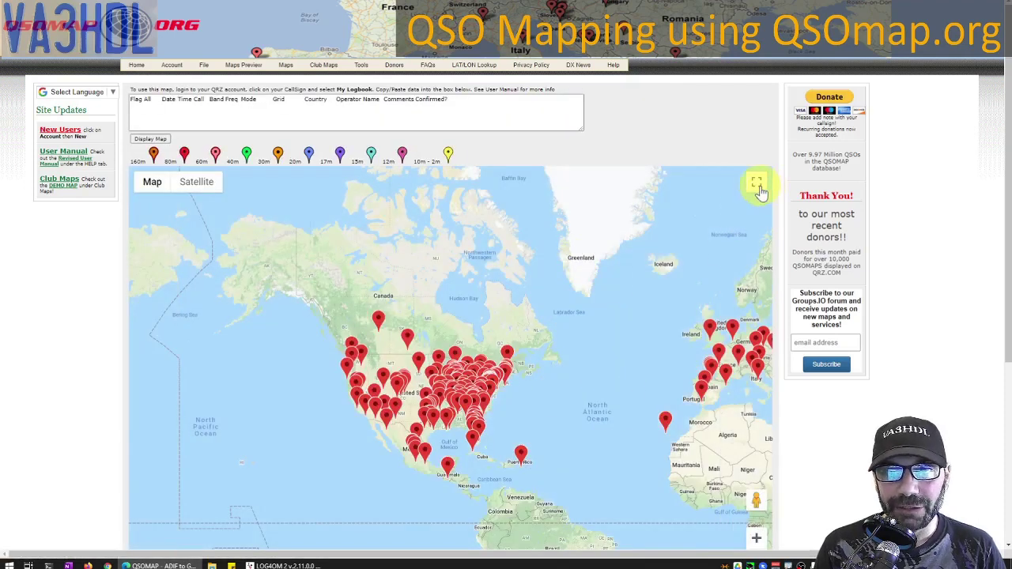
- Show the contact map full screen and examine the markers across North America, the Atlantic and Europe
left_click(758, 189)
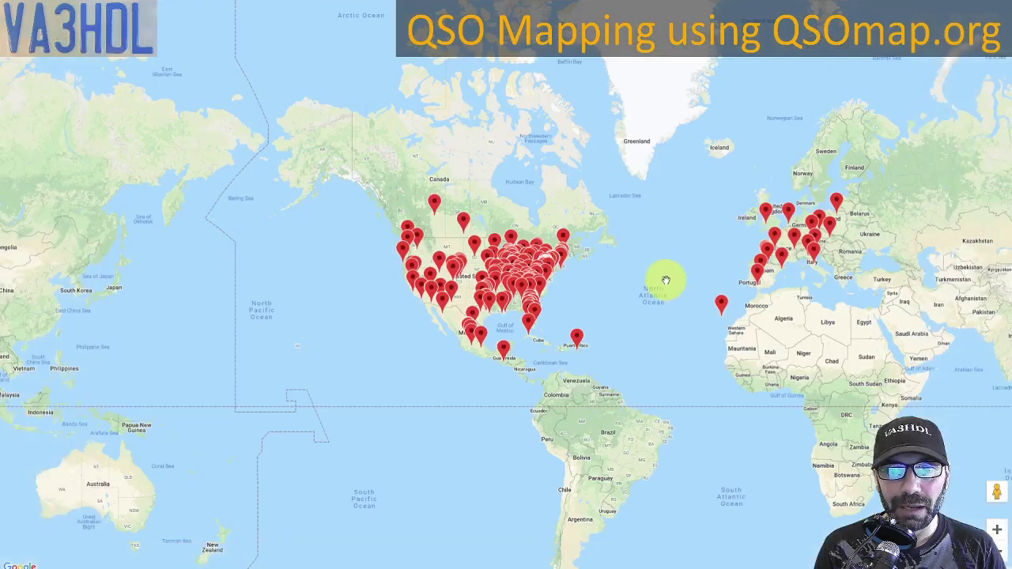
left_click_drag(665, 280, 443, 226)
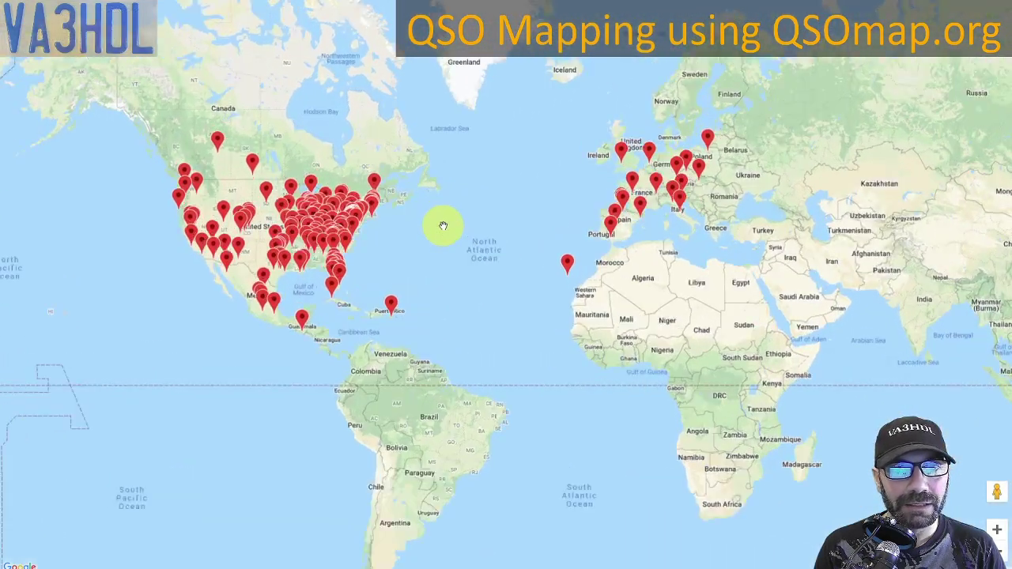
scroll(442, 226, "up", 3)
scroll(443, 226, "down", 1)
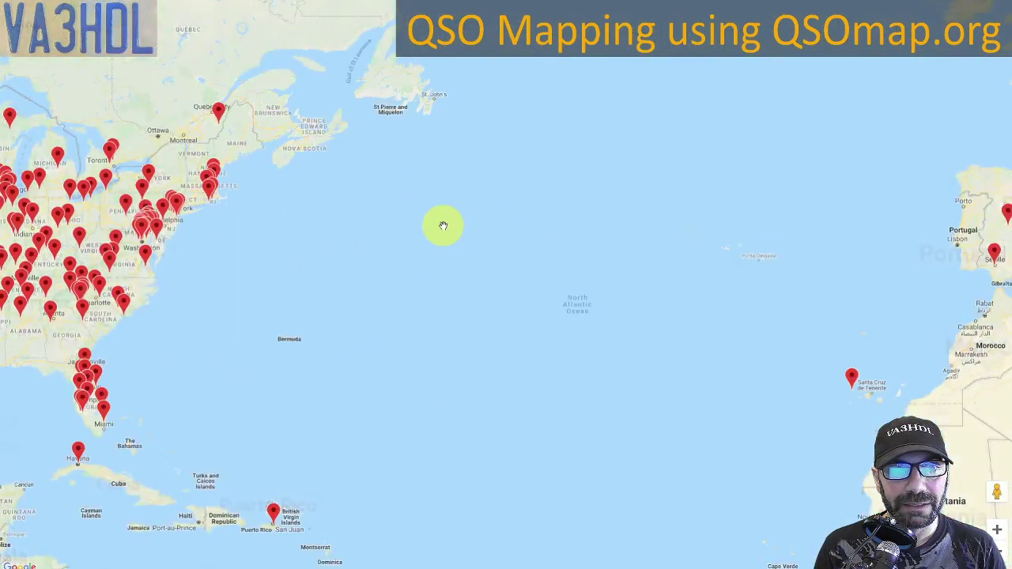
scroll(442, 226, "down", 1)
left_click_drag(435, 226, 497, 256)
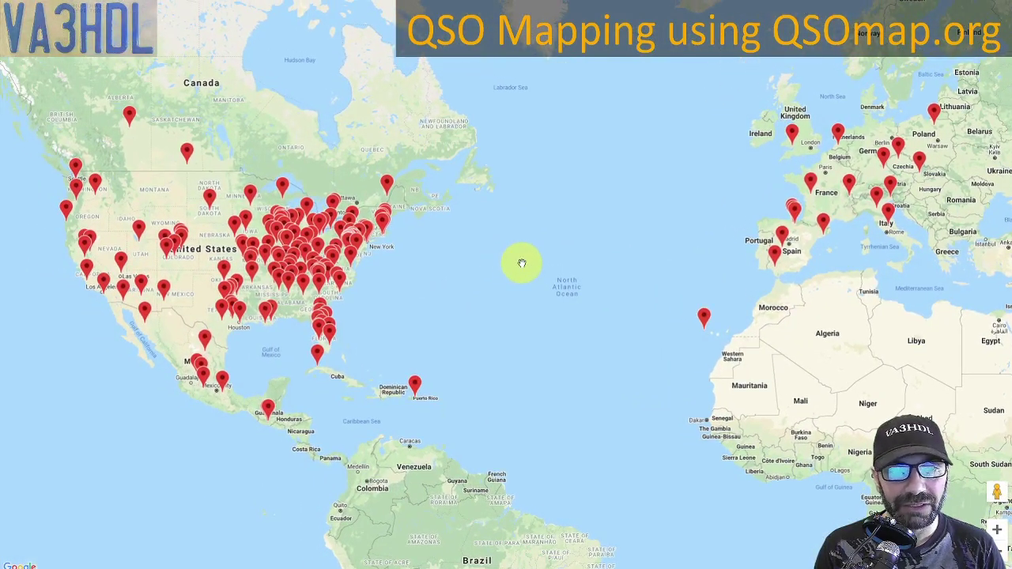
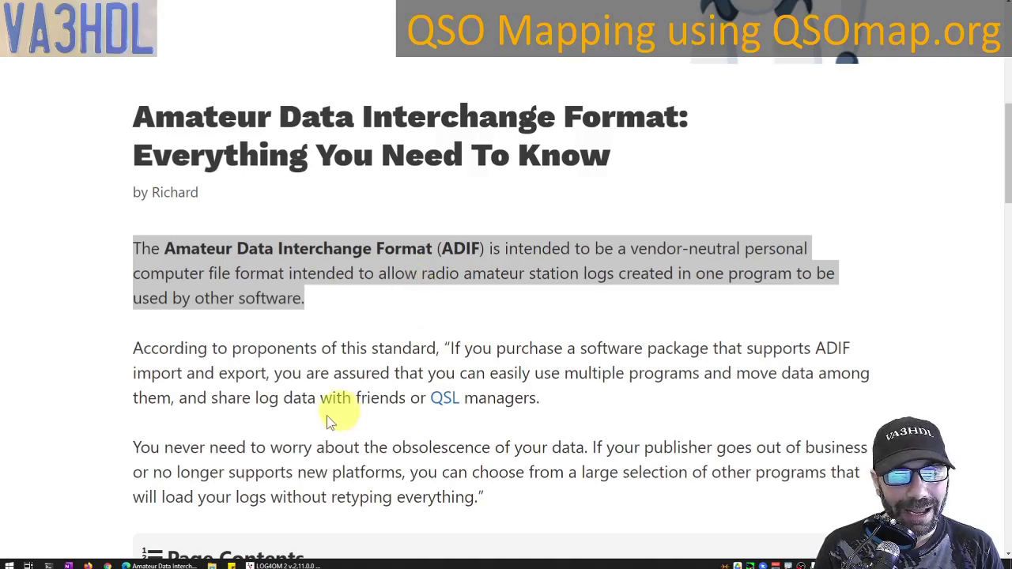
- Switch to Log4OM and select all ARRL-DX-SSB contest contacts of 6 and 7 March 2021 in the recent QSO list
left_click(286, 564)
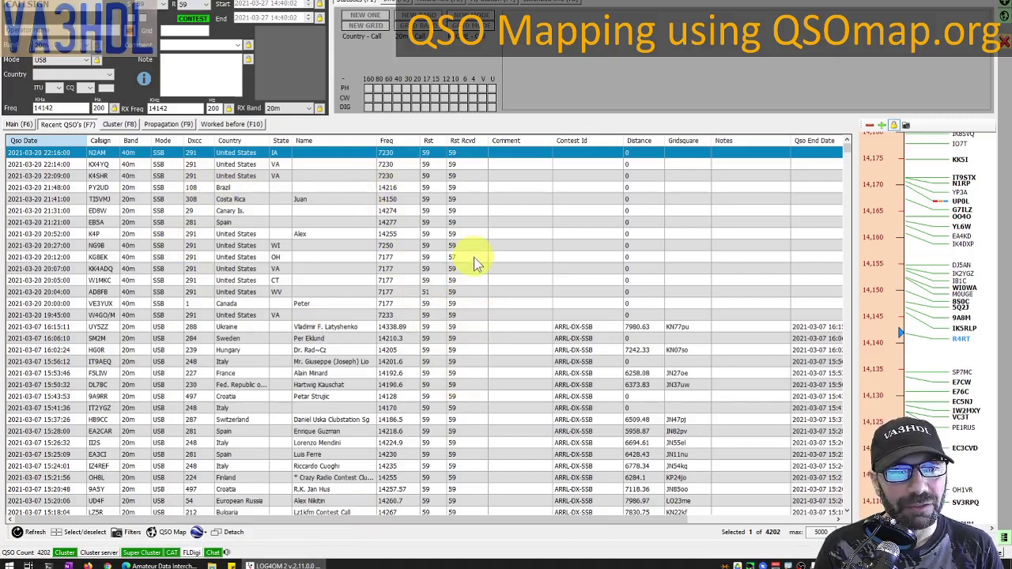
scroll(456, 296, "down", 10)
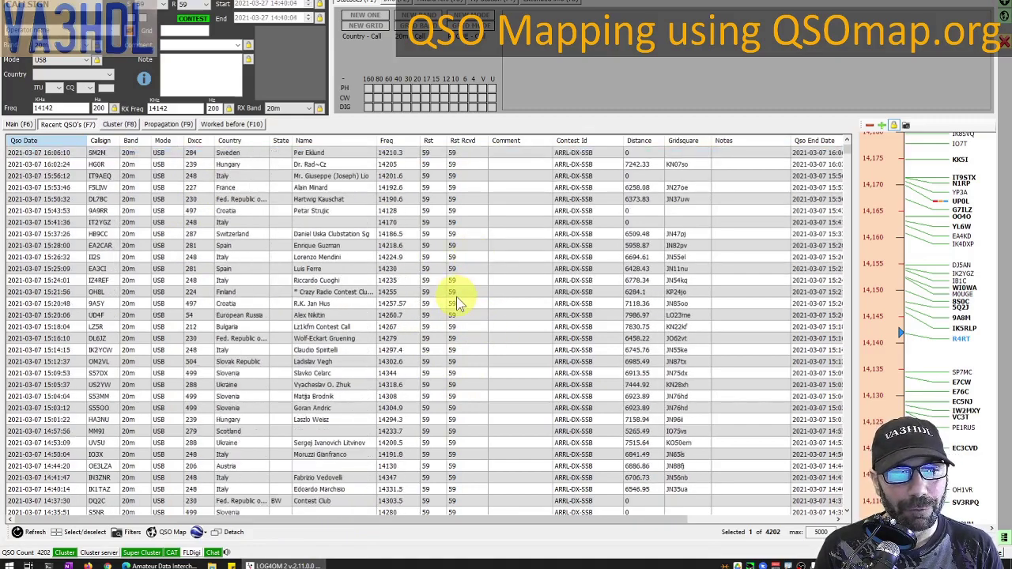
scroll(447, 314, "down", 4)
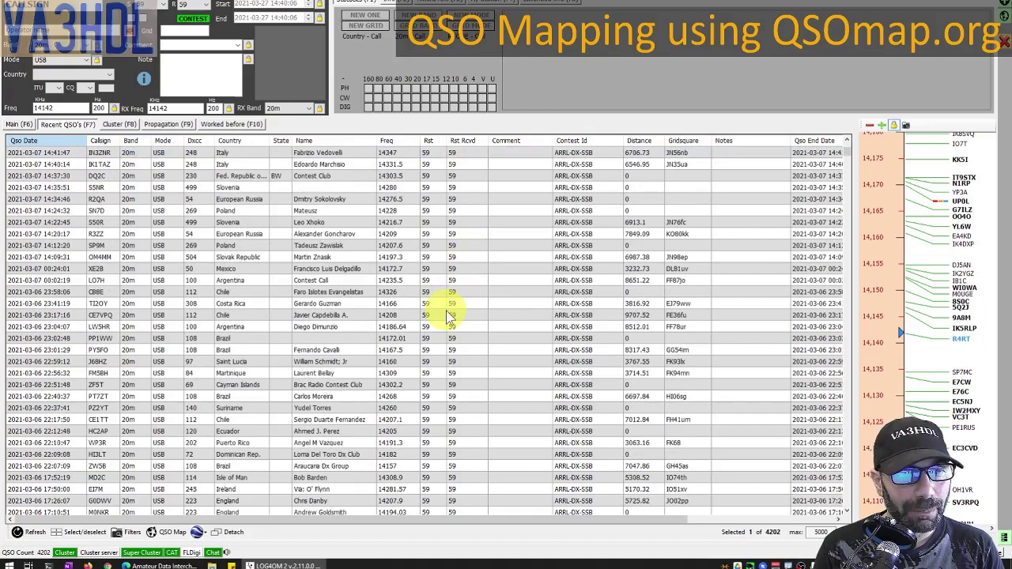
scroll(446, 315, "up", 9)
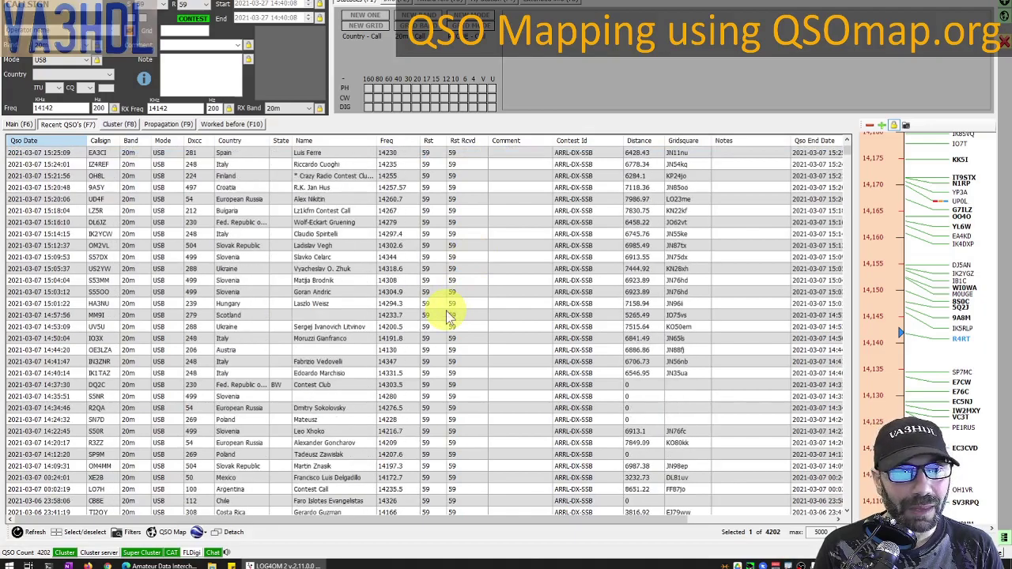
scroll(446, 314, "up", 4)
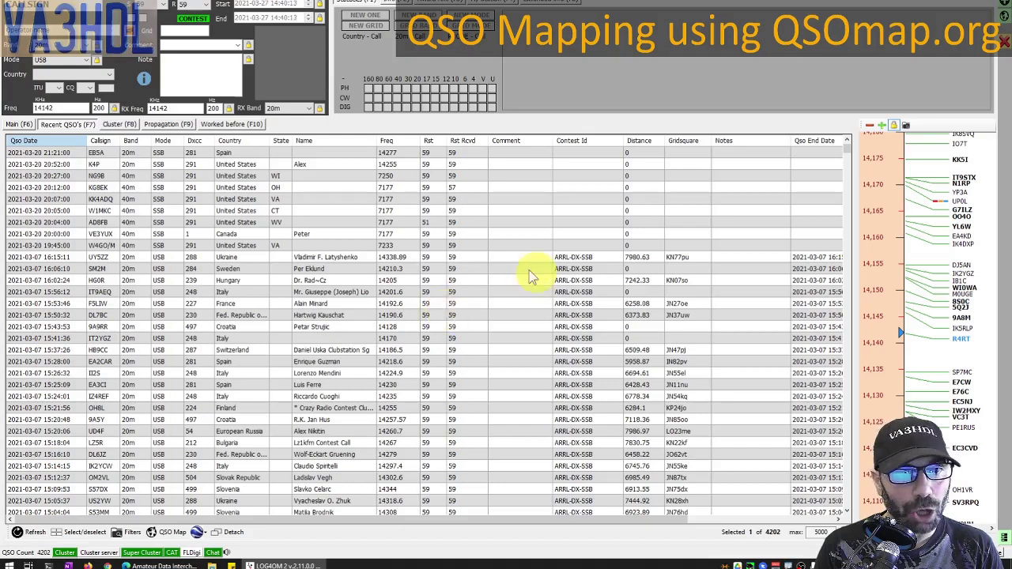
left_click_drag(260, 258, 317, 325)
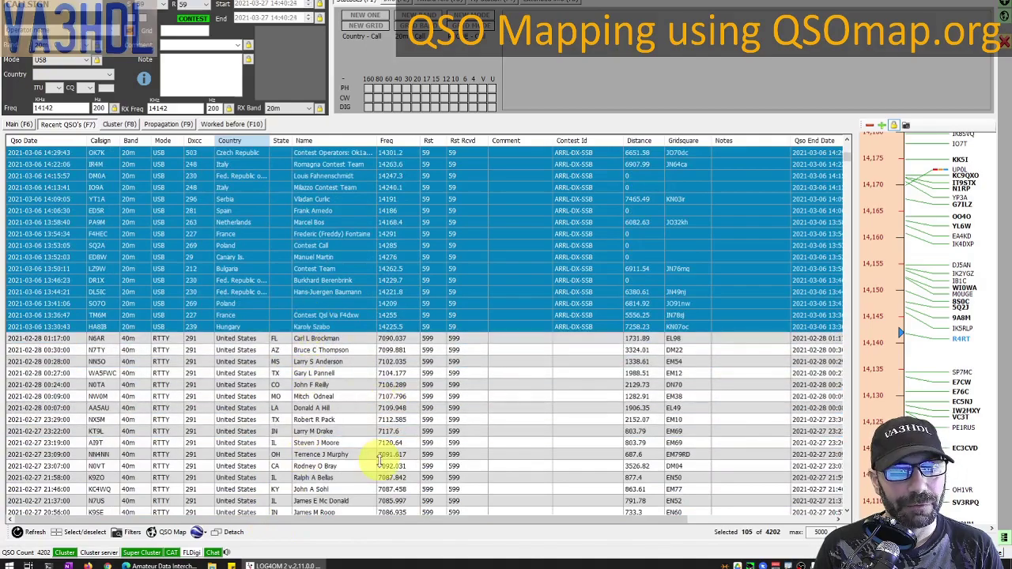
scroll(379, 462, "up", 10)
scroll(380, 462, "up", 15)
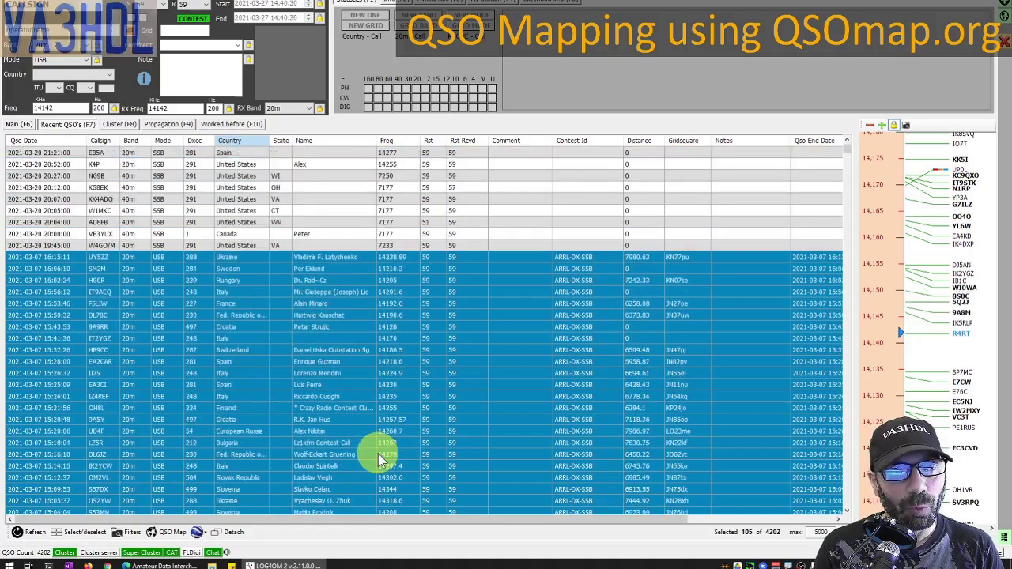
scroll(380, 459, "down", 3)
scroll(383, 439, "up", 1)
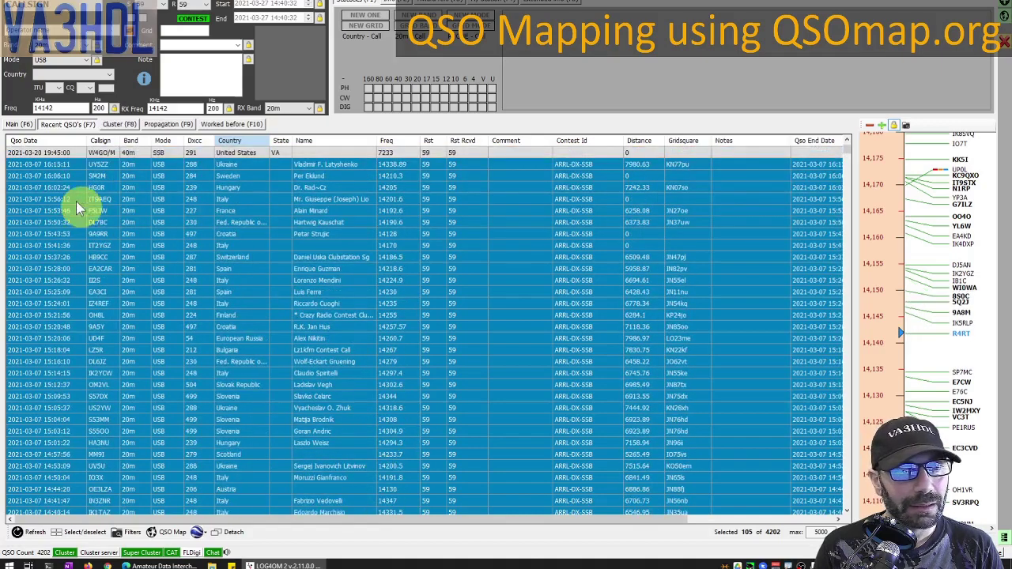
- Export the selected contacts to an ADIF file named QSOmap.adi in the Logs folder
right_click(52, 171)
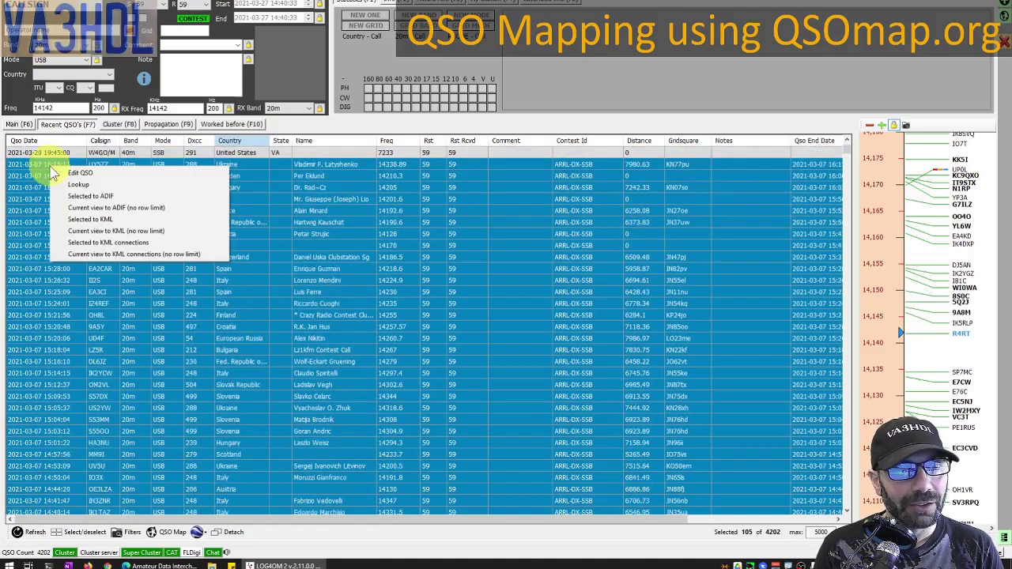
left_click(90, 196)
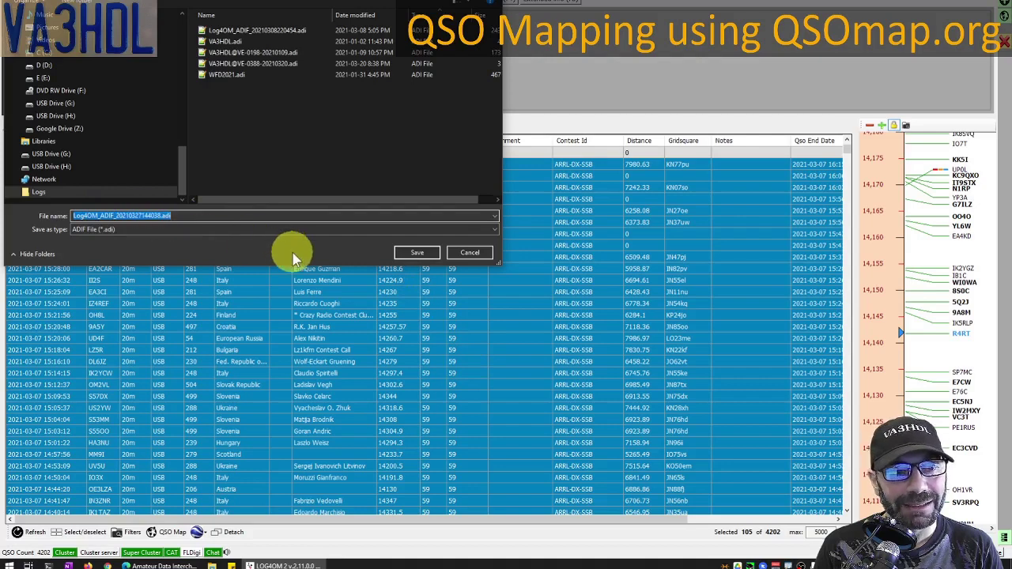
key("End")
key("BackSpace")
key("BackSpace")
key("BackSpace")
key("BackSpace")
key("BackSpace")
key("BackSpace")
key("BackSpace")
key("BackSpace")
key("BackSpace")
key("BackSpace")
key("BackSpace")
key("BackSpace")
key("BackSpace")
key("BackSpace")
key("BackSpace")
key("BackSpace")
key("BackSpace")
key("BackSpace")
key("BackSpace")
key("BackSpace")
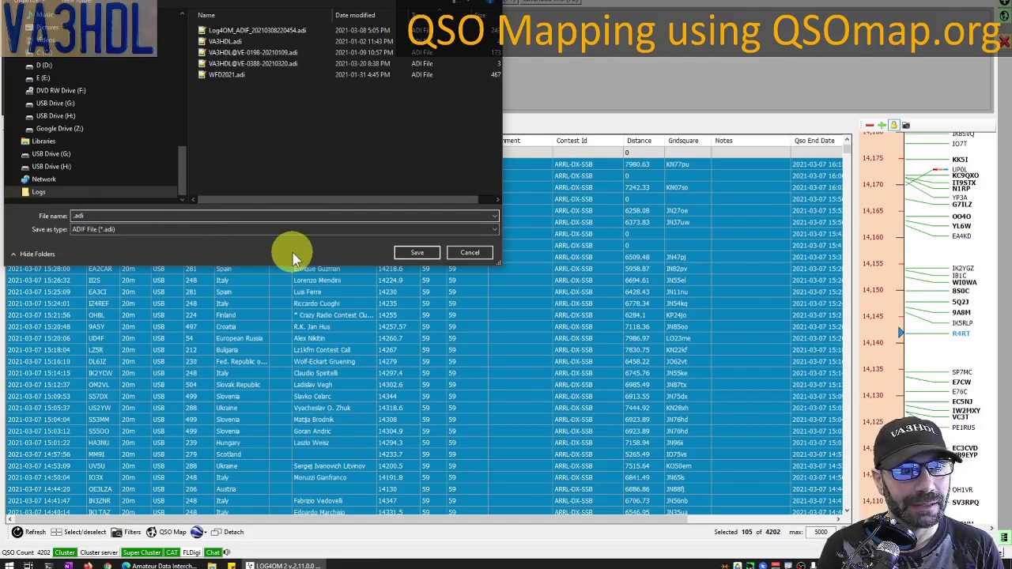
type("QSOmap")
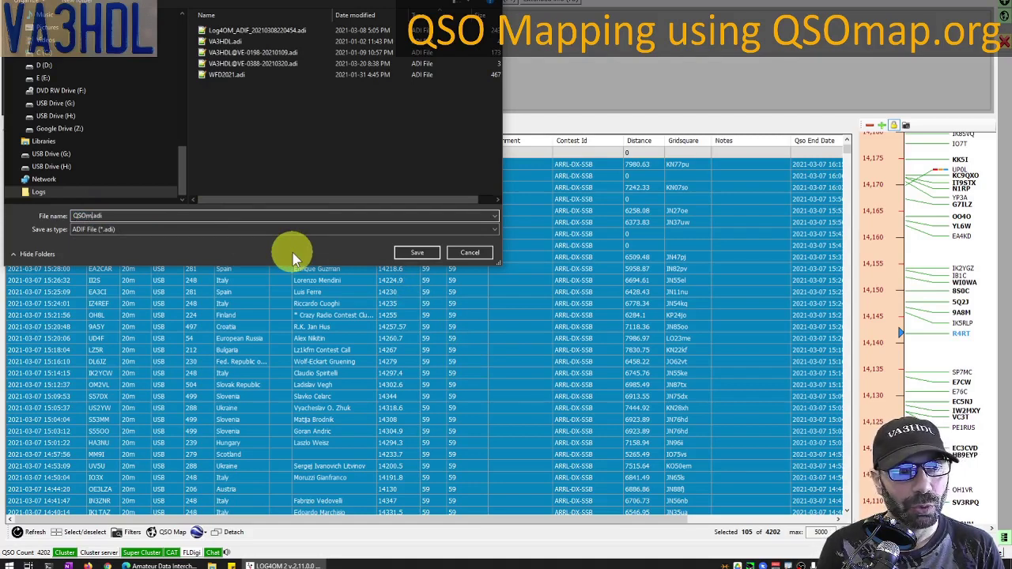
left_click(418, 252)
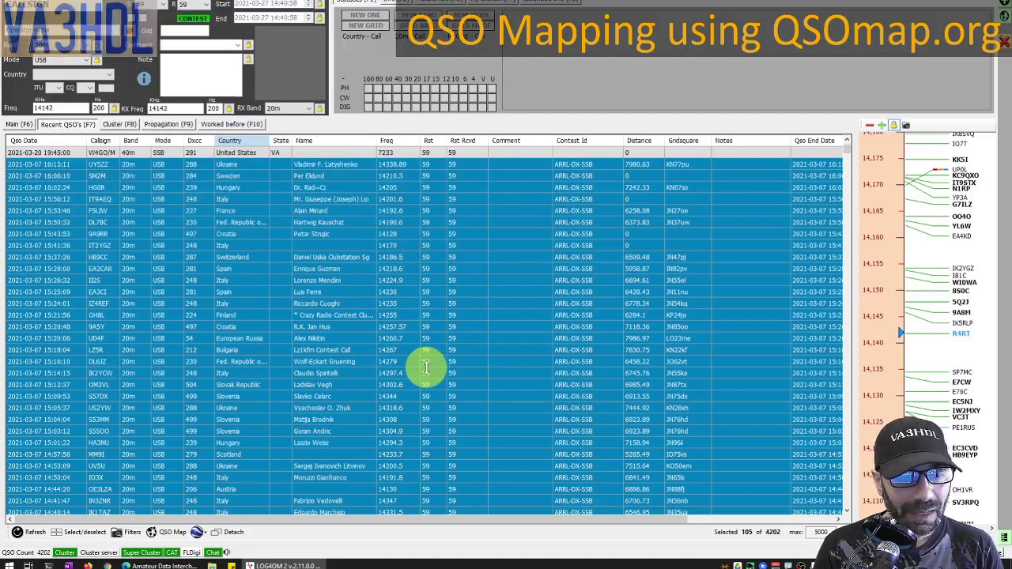
- Switch back to QSOmap.org in the browser and upload QSOmap.adi from the Logs folder as a single ADIF file
left_click(160, 565)
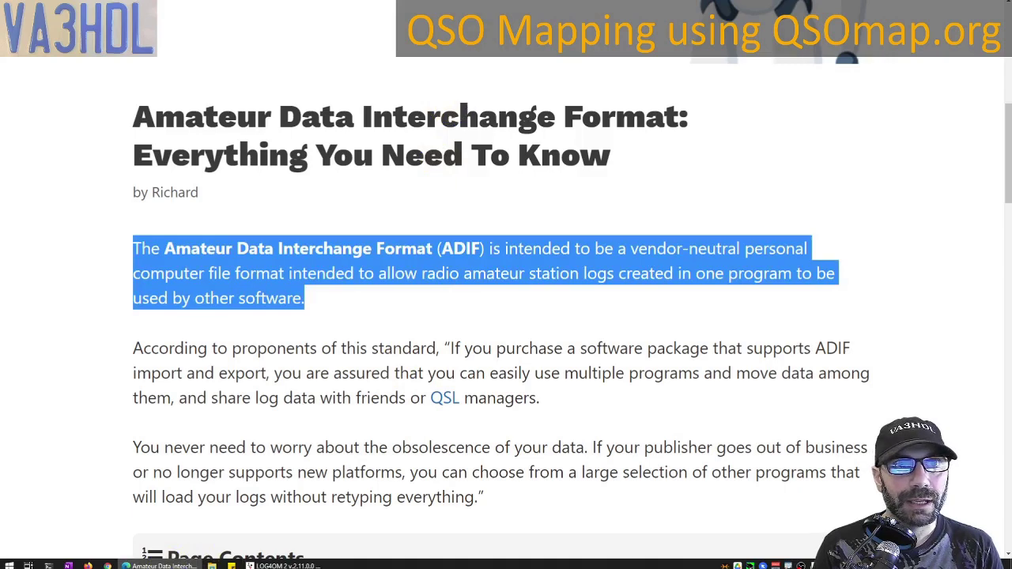
key("alt+Tab")
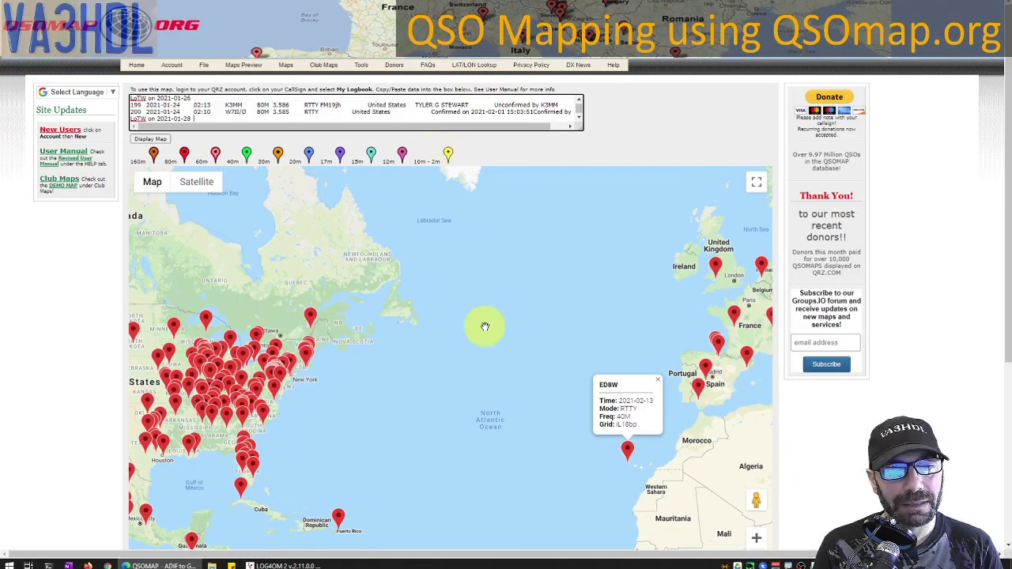
scroll(485, 326, "up", 2)
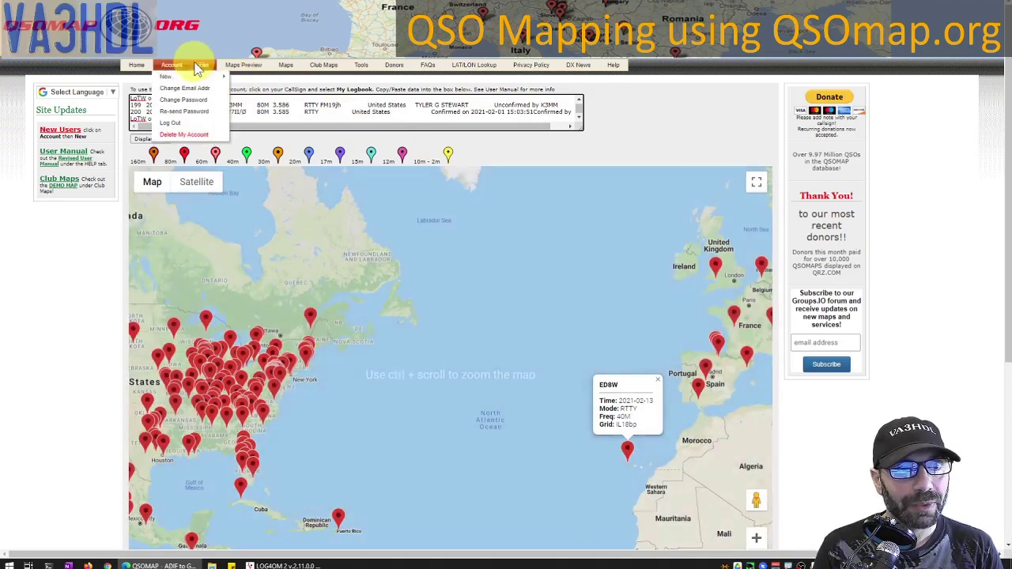
mouse_move(207, 66)
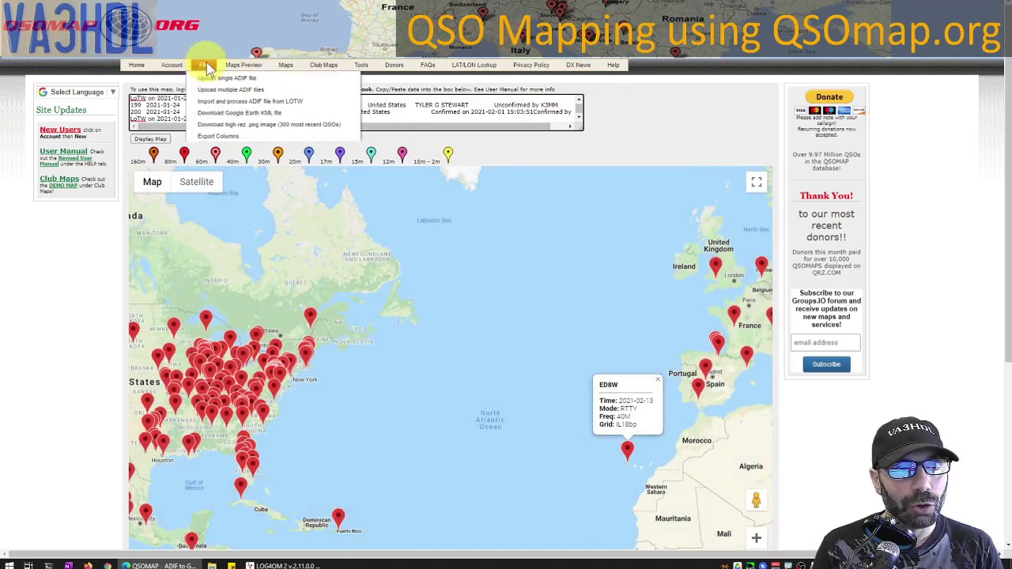
left_click(265, 79)
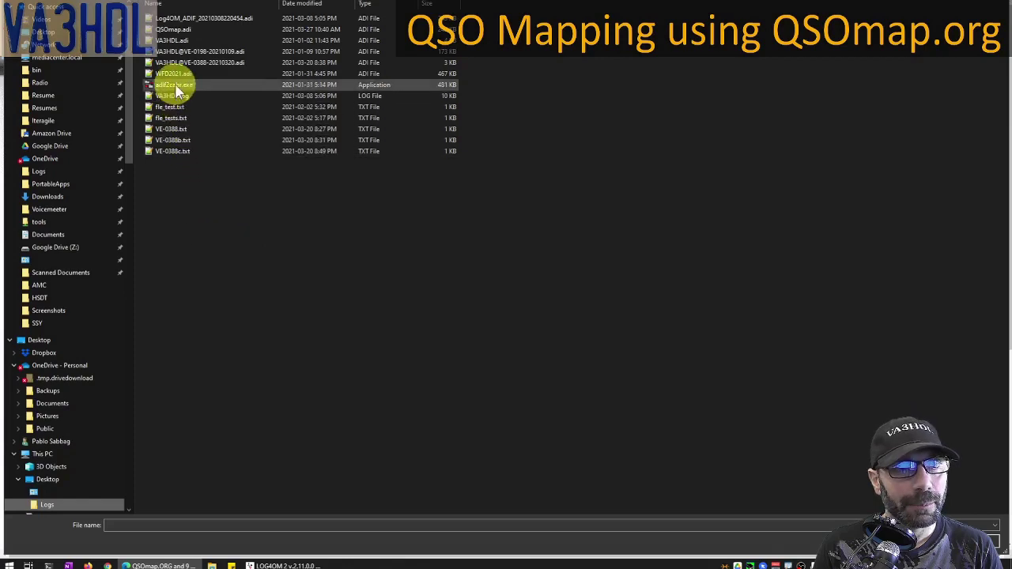
double_click(176, 32)
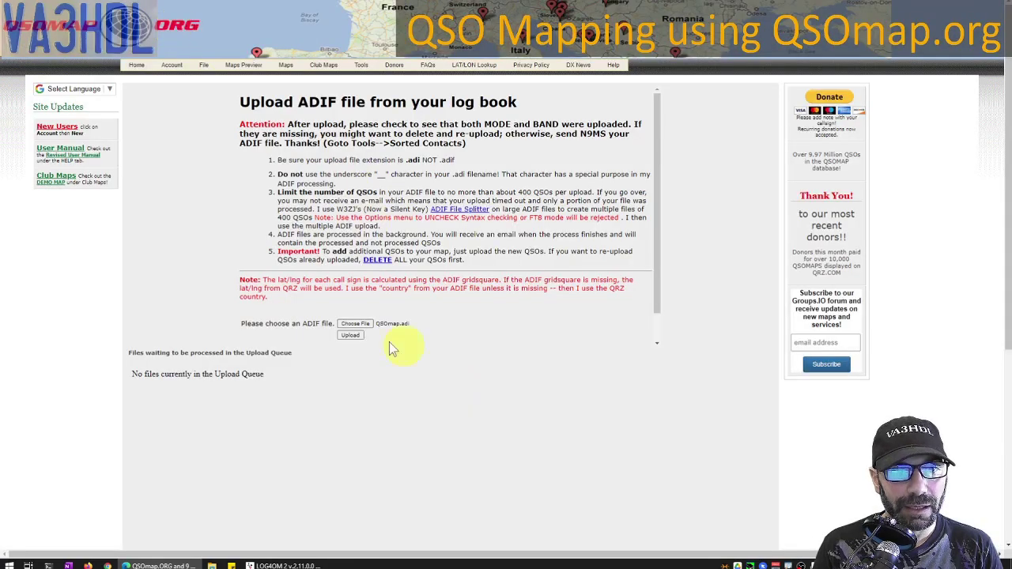
left_click(352, 337)
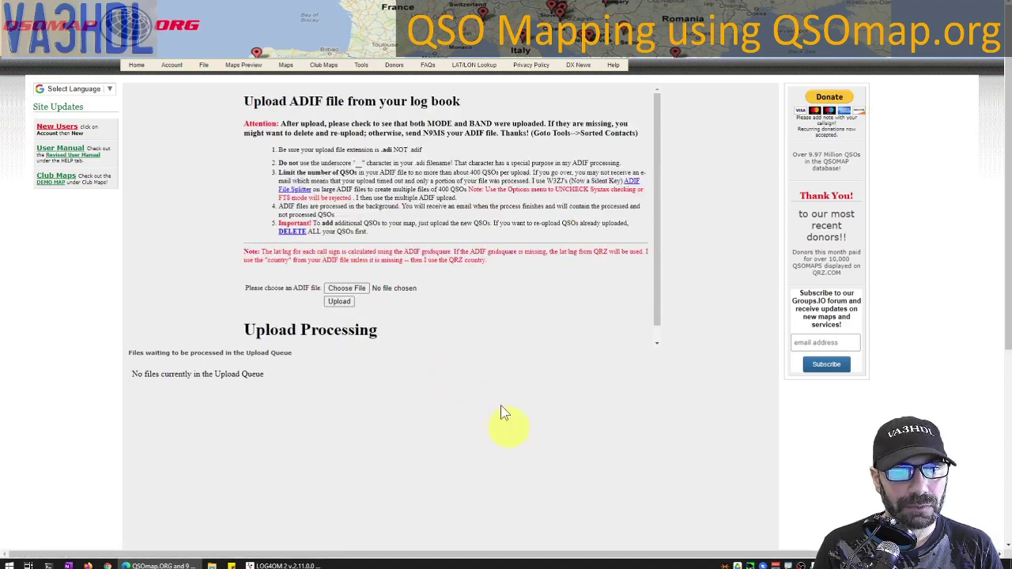
scroll(451, 305, "down", 1)
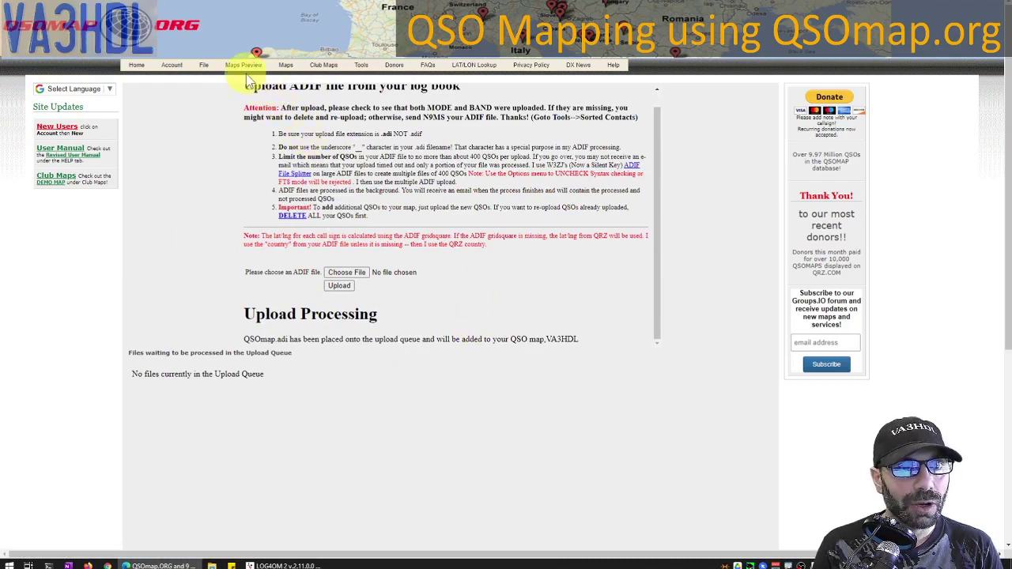
- Open the Polylines Map with labels and check the ARRL-DX-SSB contest contact dates in the Log4OM recent QSO list
mouse_move(286, 68)
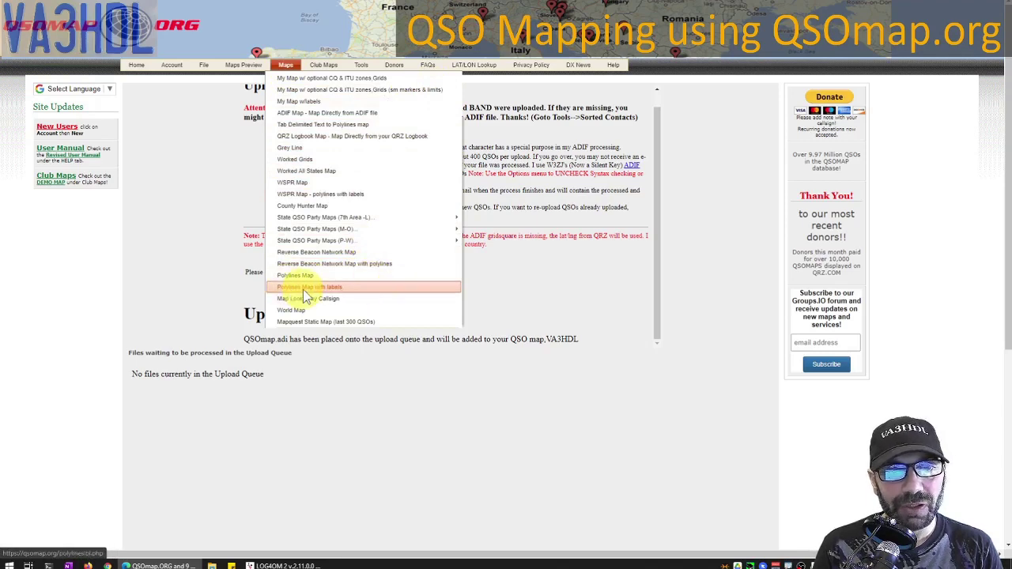
left_click(338, 288)
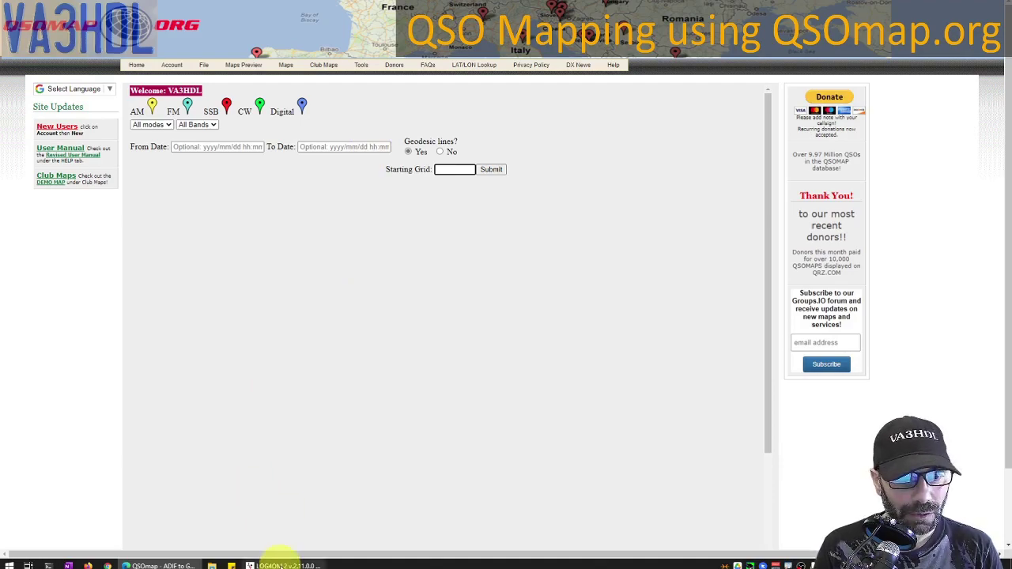
left_click(276, 564)
scroll(304, 437, "down", 5)
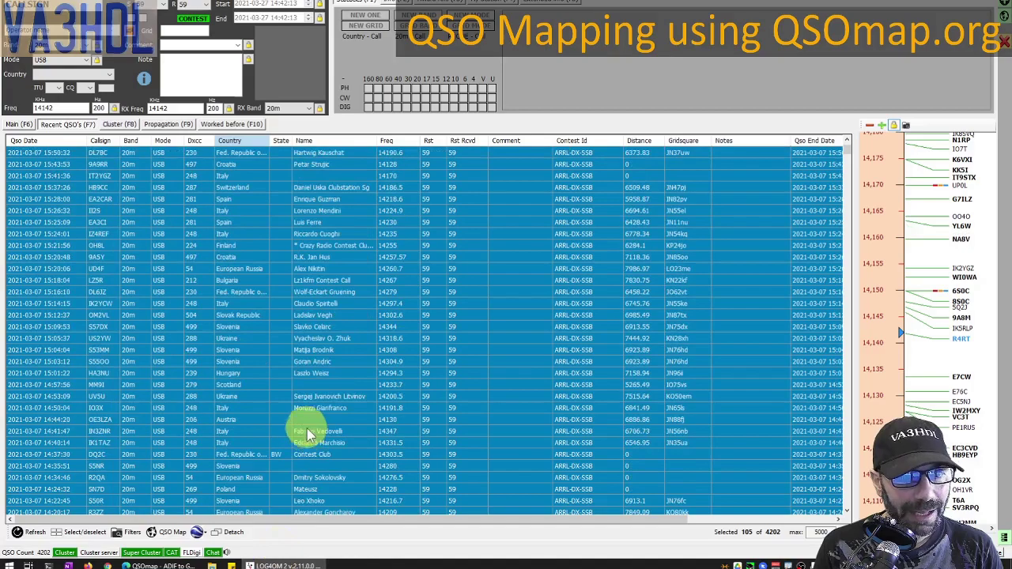
scroll(826, 372, "down", 5)
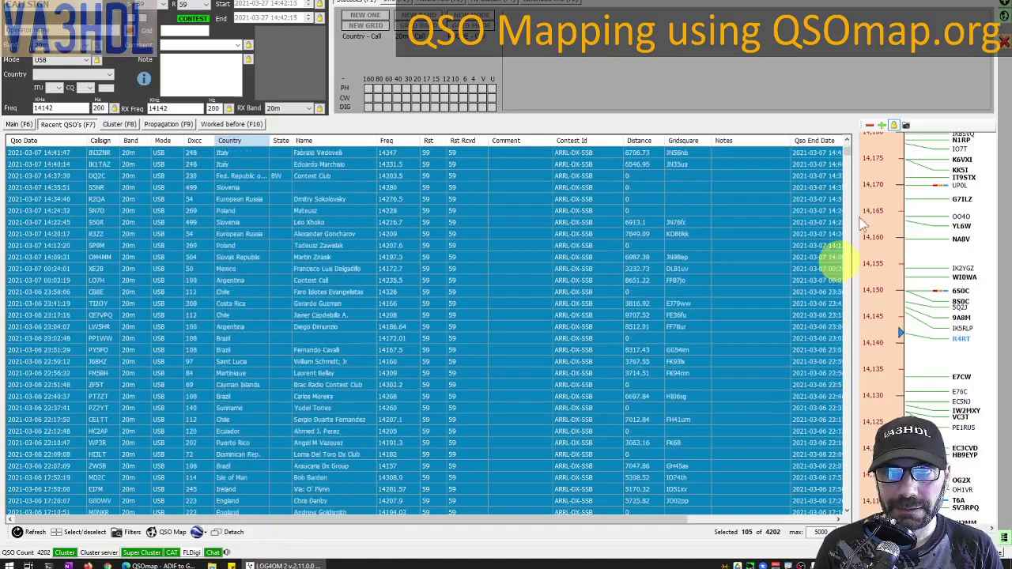
scroll(852, 155, "down", 6)
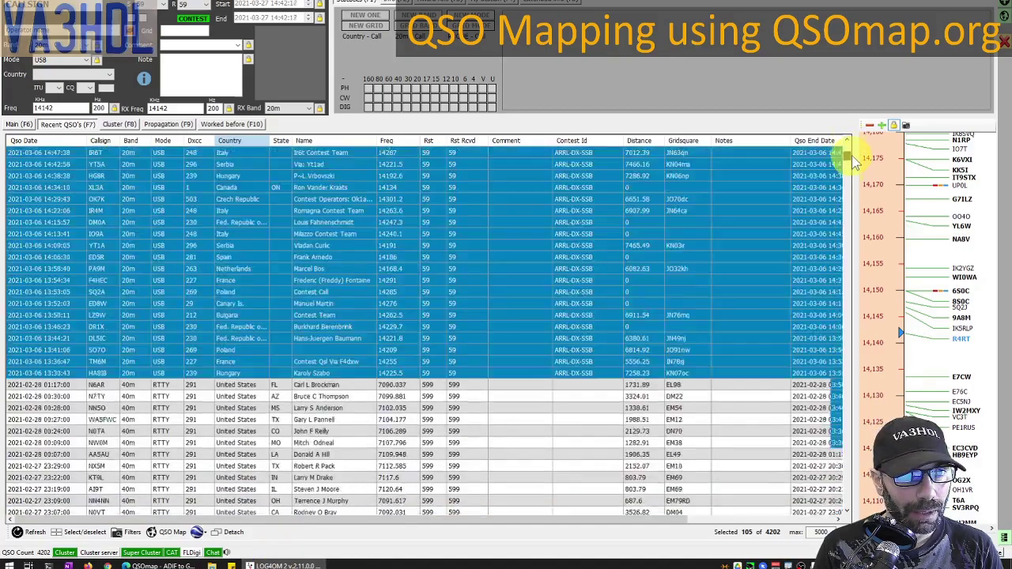
scroll(852, 155, "down", 6)
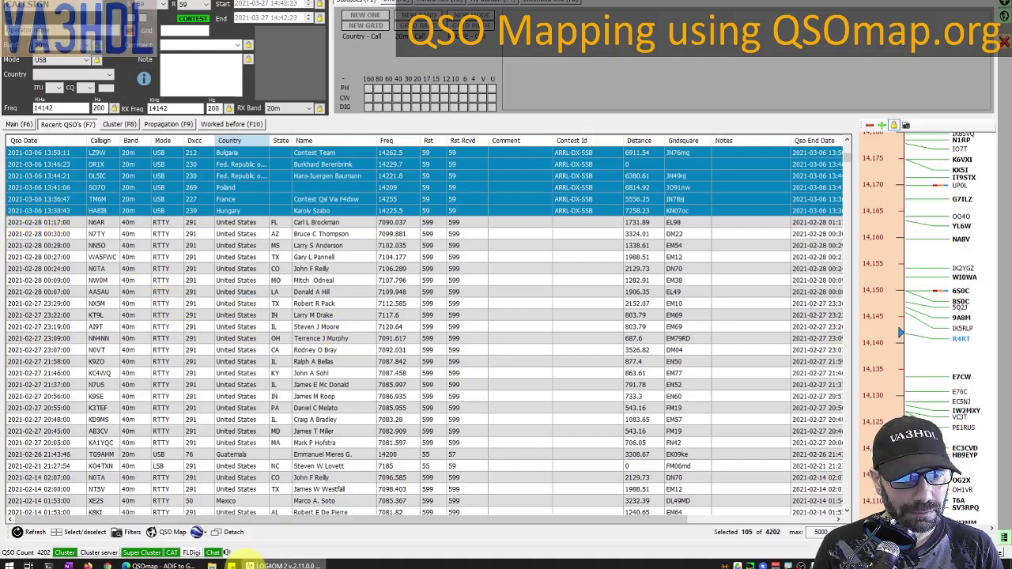
- Return to QSOmap.org and filter the polylines map from 2021/03/06 to 2021/03/07, checking the end date in Log4OM
left_click(154, 566)
left_click(218, 147)
type("2")
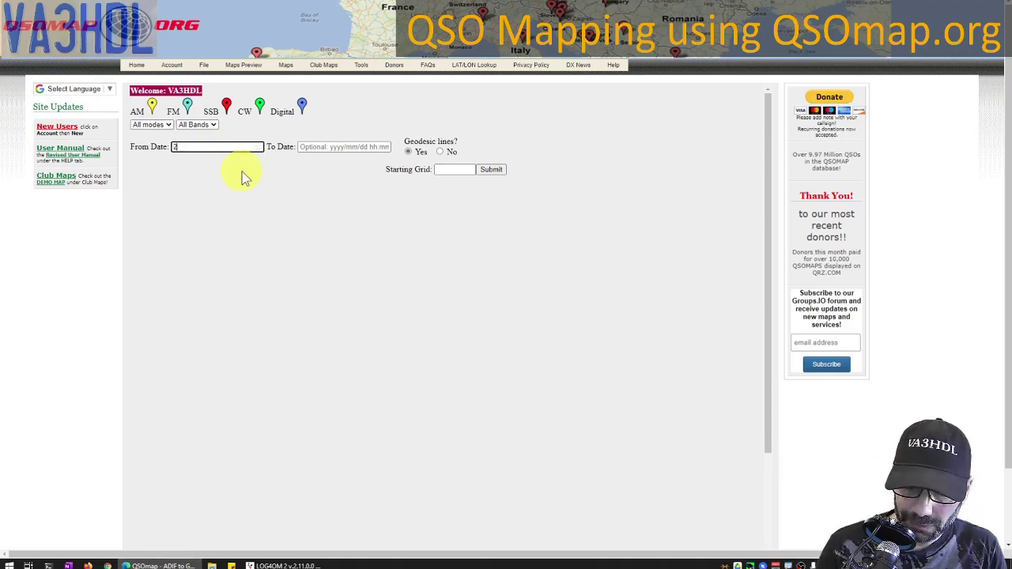
type("021/03")
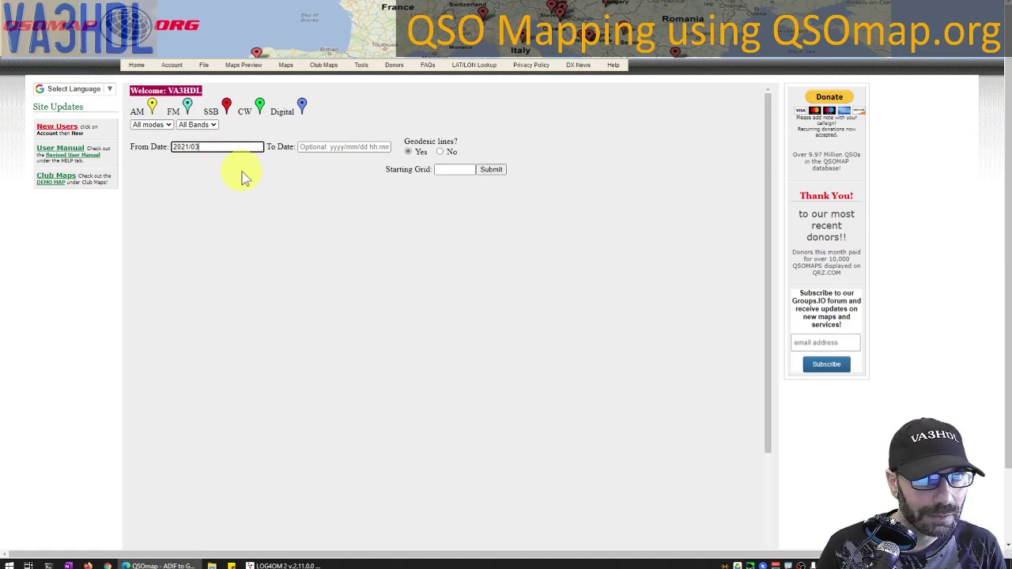
type("/06")
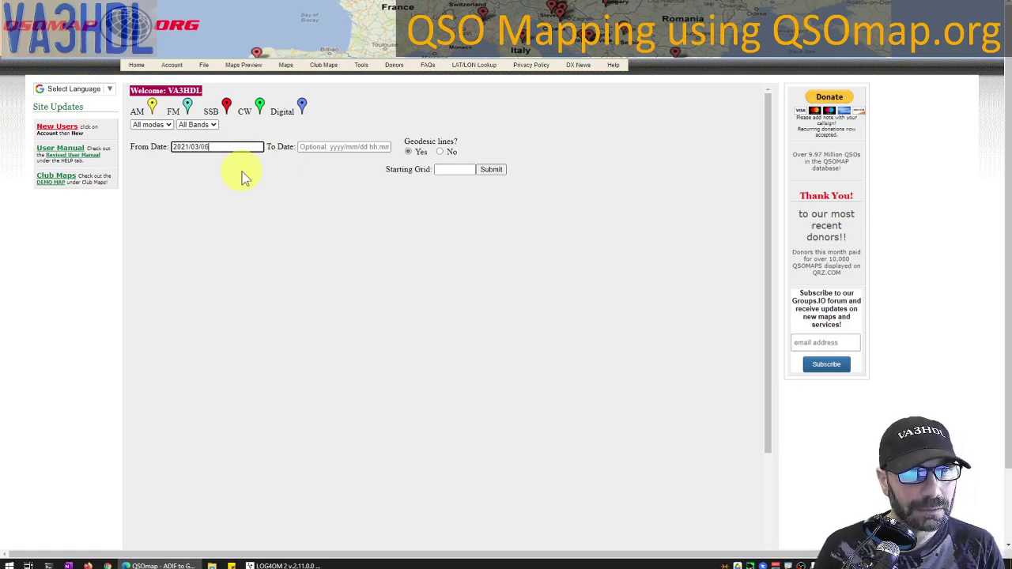
left_click(259, 565)
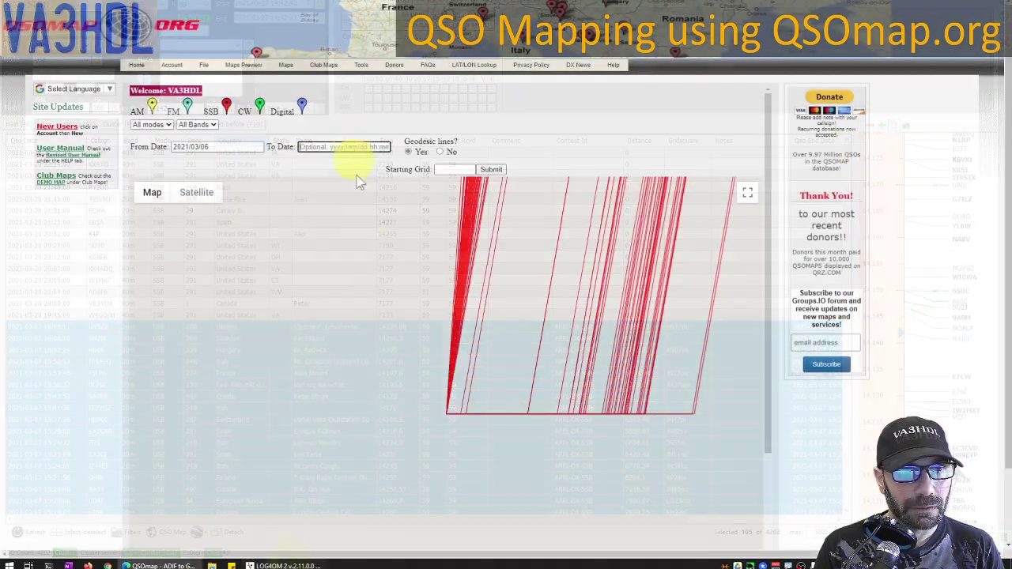
type("2021")
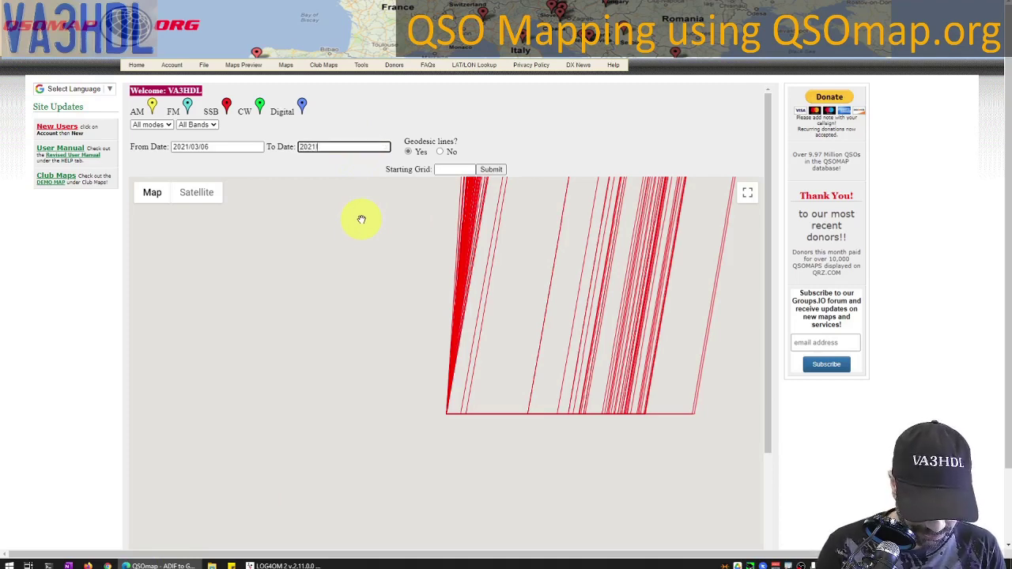
type("/03/")
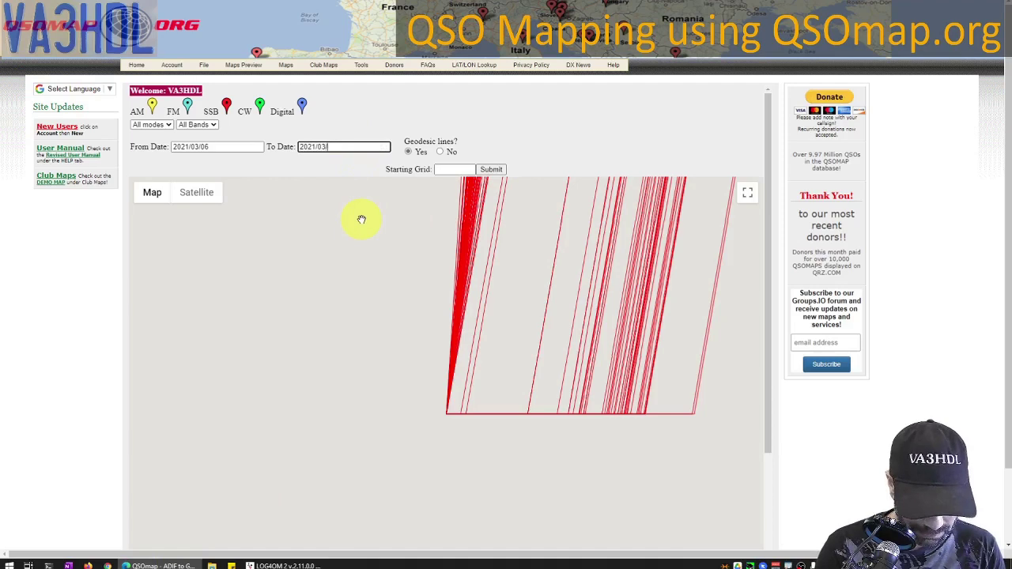
type("07")
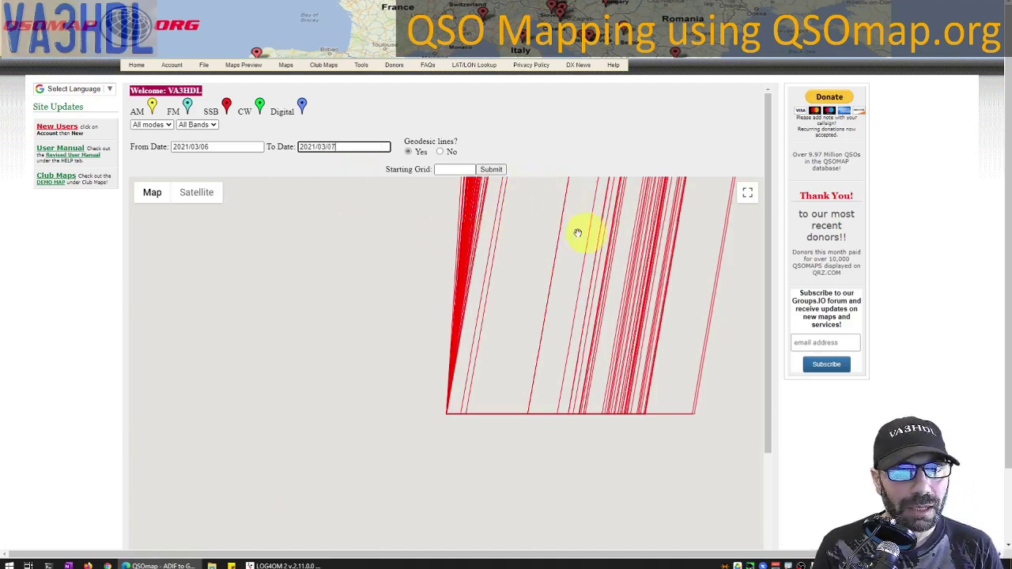
left_click(489, 169)
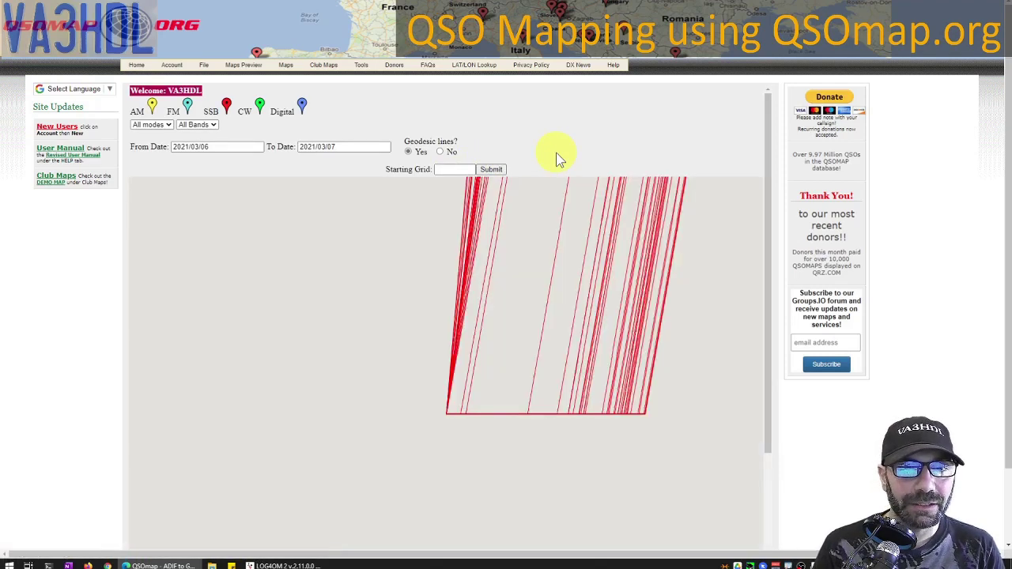
- Set the starting grid to FN04ga and redraw the labelled polylines map
left_click(445, 170)
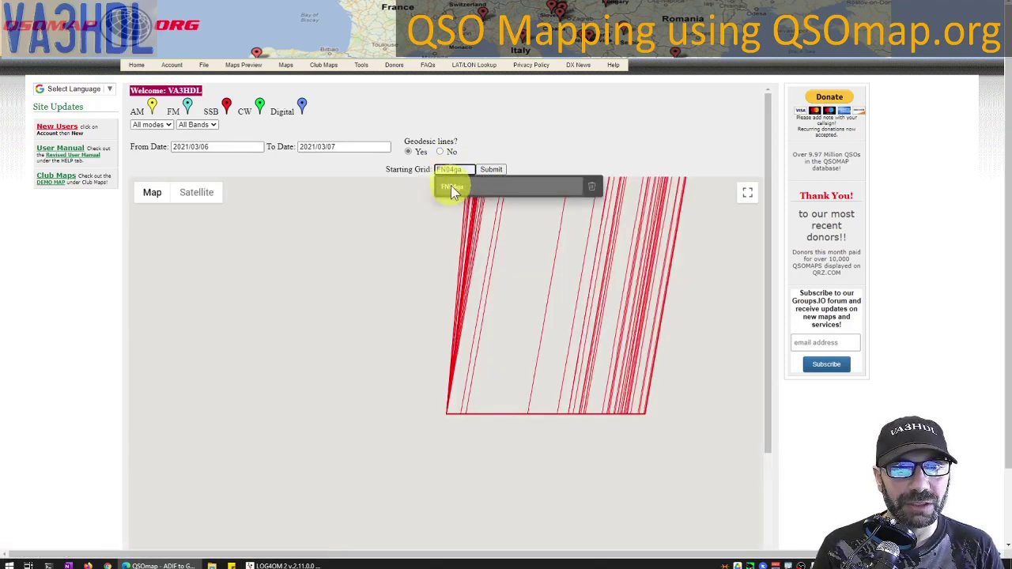
left_click(451, 185)
left_click(490, 170)
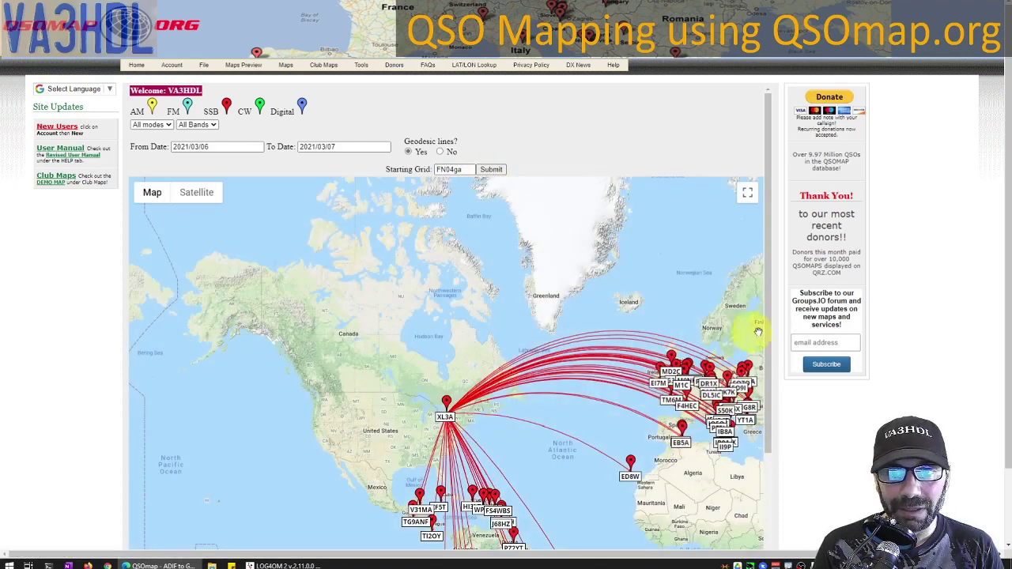
- Examine the contact lines to Europe, the Caribbean and South America, showing the map full screen
left_click_drag(769, 335, 768, 432)
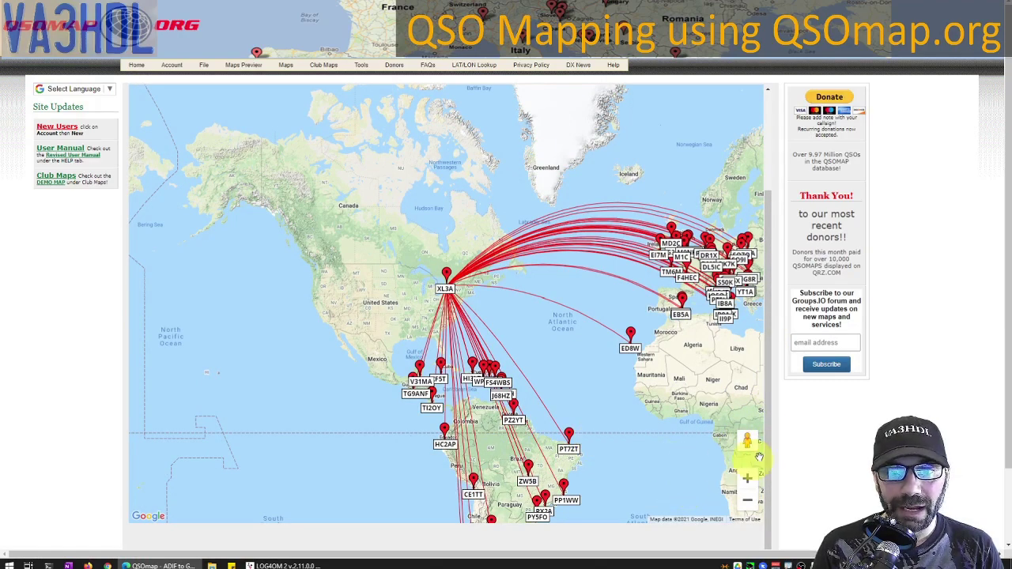
left_click_drag(767, 266, 781, 210)
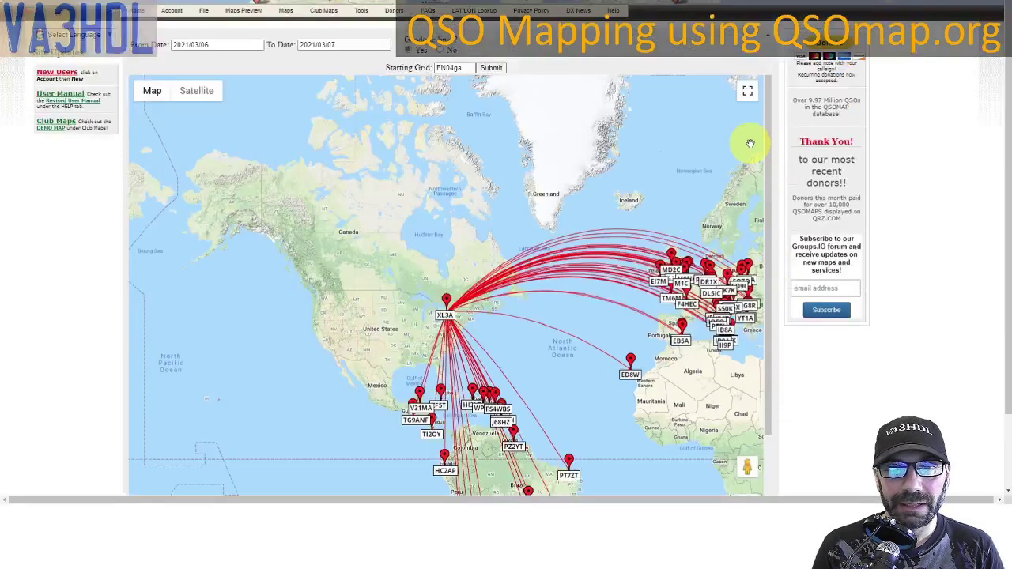
left_click(747, 136)
left_click_drag(806, 328, 676, 259)
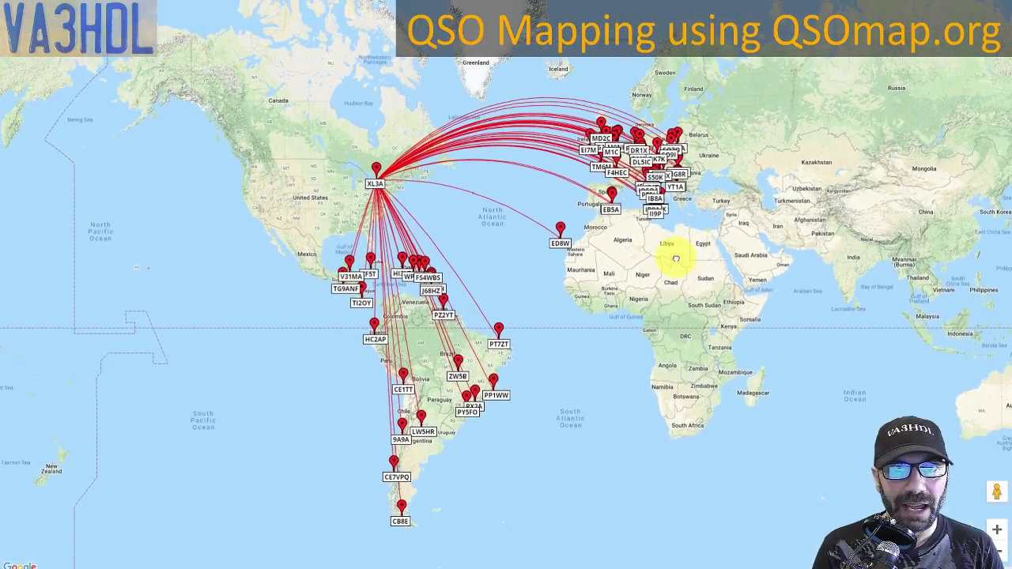
scroll(583, 291, "up", 1)
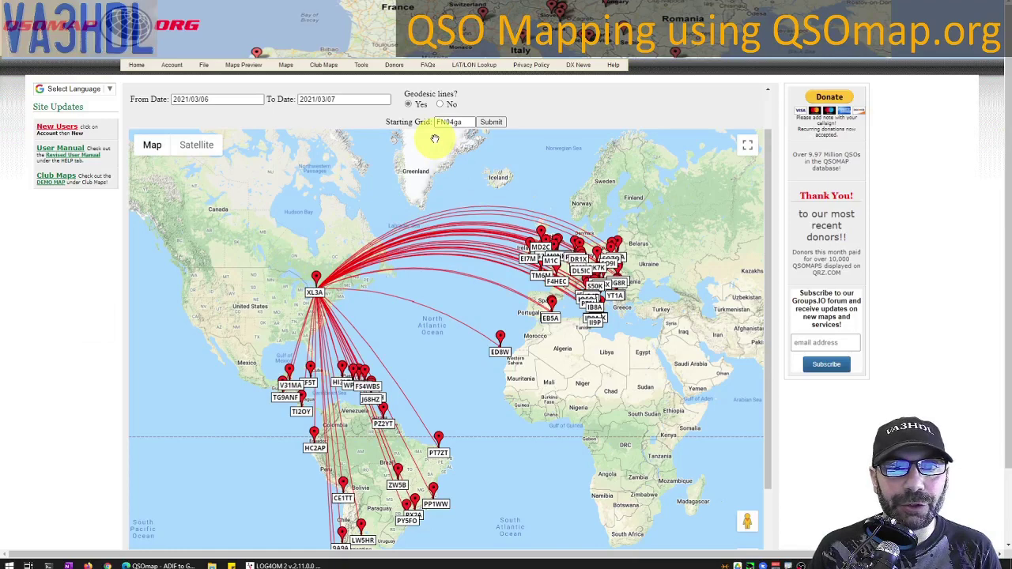
mouse_move(429, 140)
left_mouse_down()
mouse_move(400, 110)
mouse_move(486, 108)
mouse_move(470, 139)
mouse_move(430, 142)
left_mouse_up()
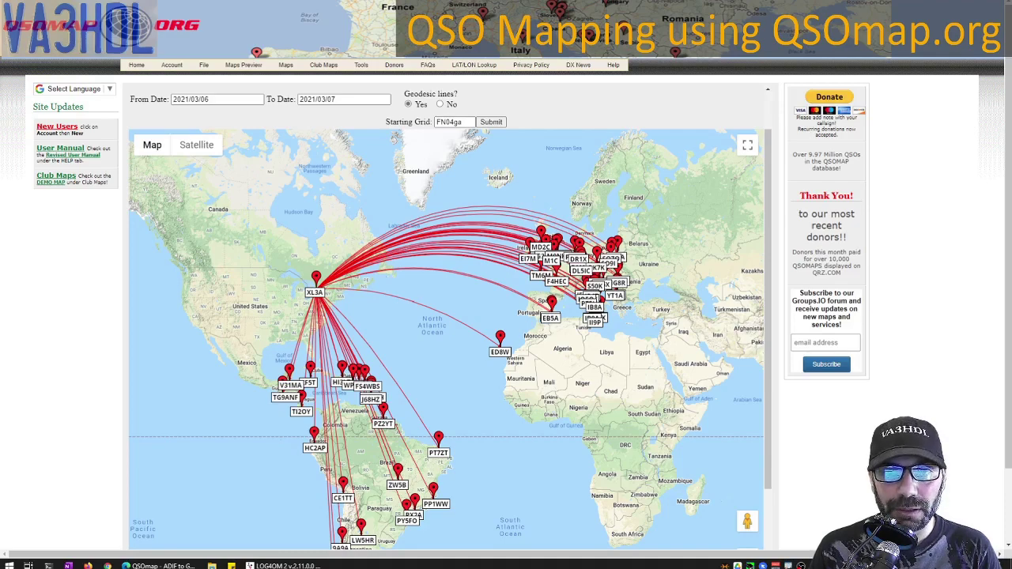
- Go back to the QSOmap.org home page and look over the available map types and chart tools
key("alt+Left")
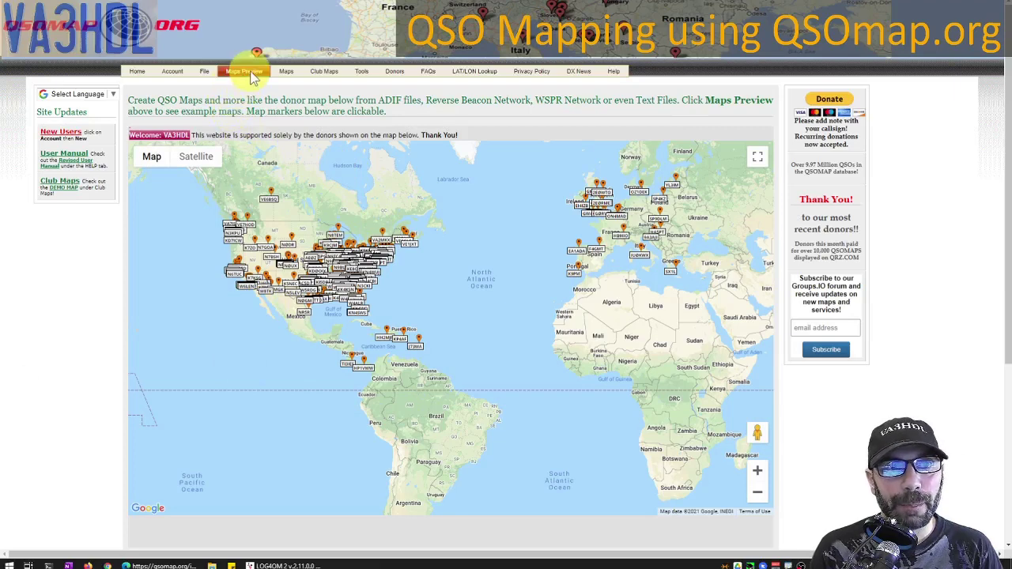
mouse_move(283, 72)
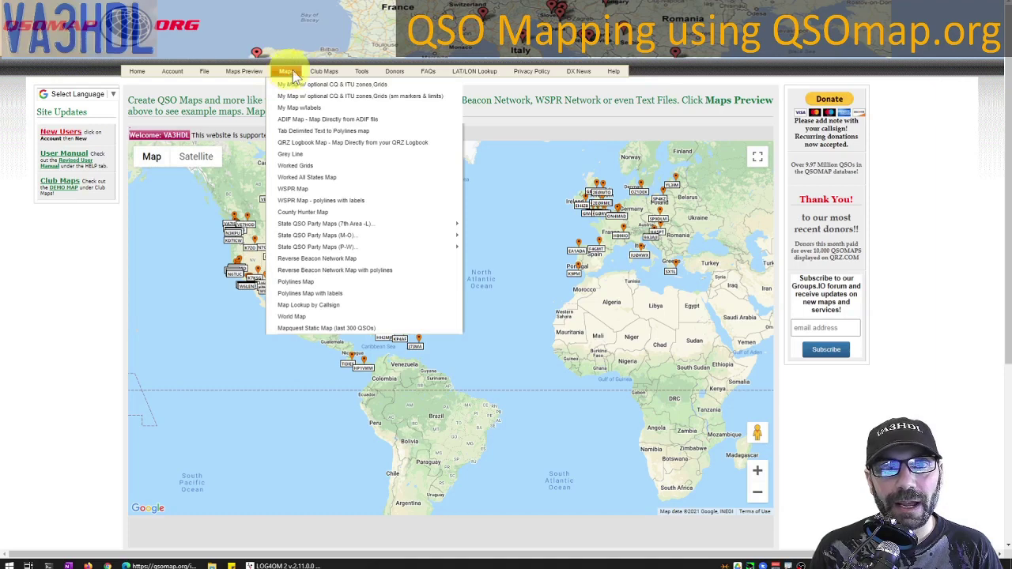
mouse_move(329, 73)
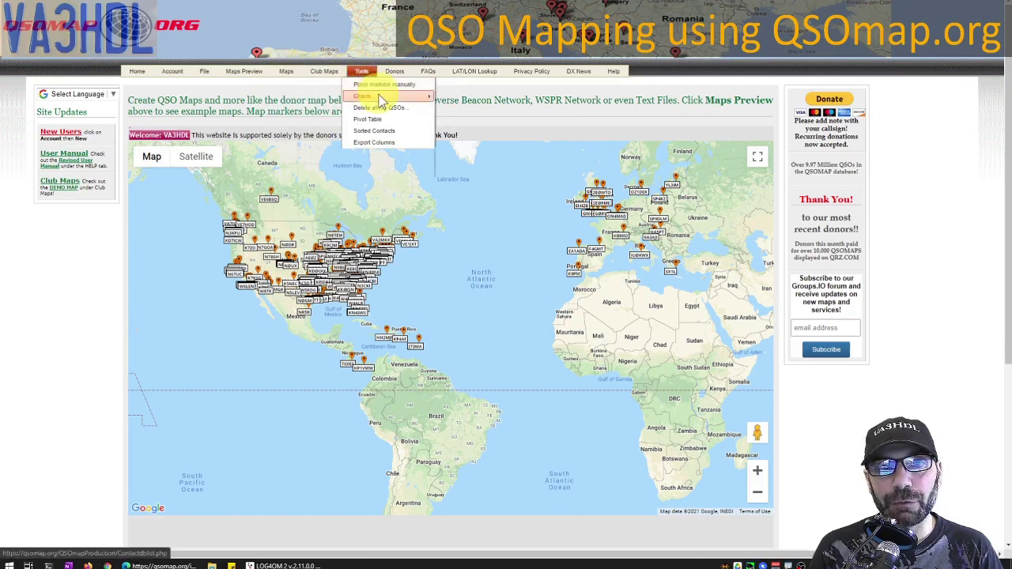
mouse_move(380, 101)
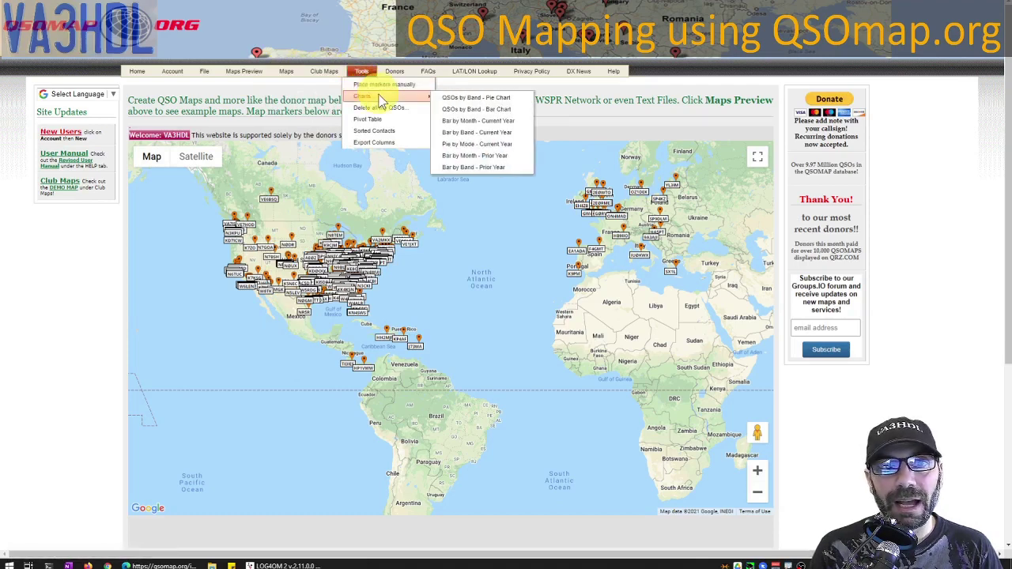